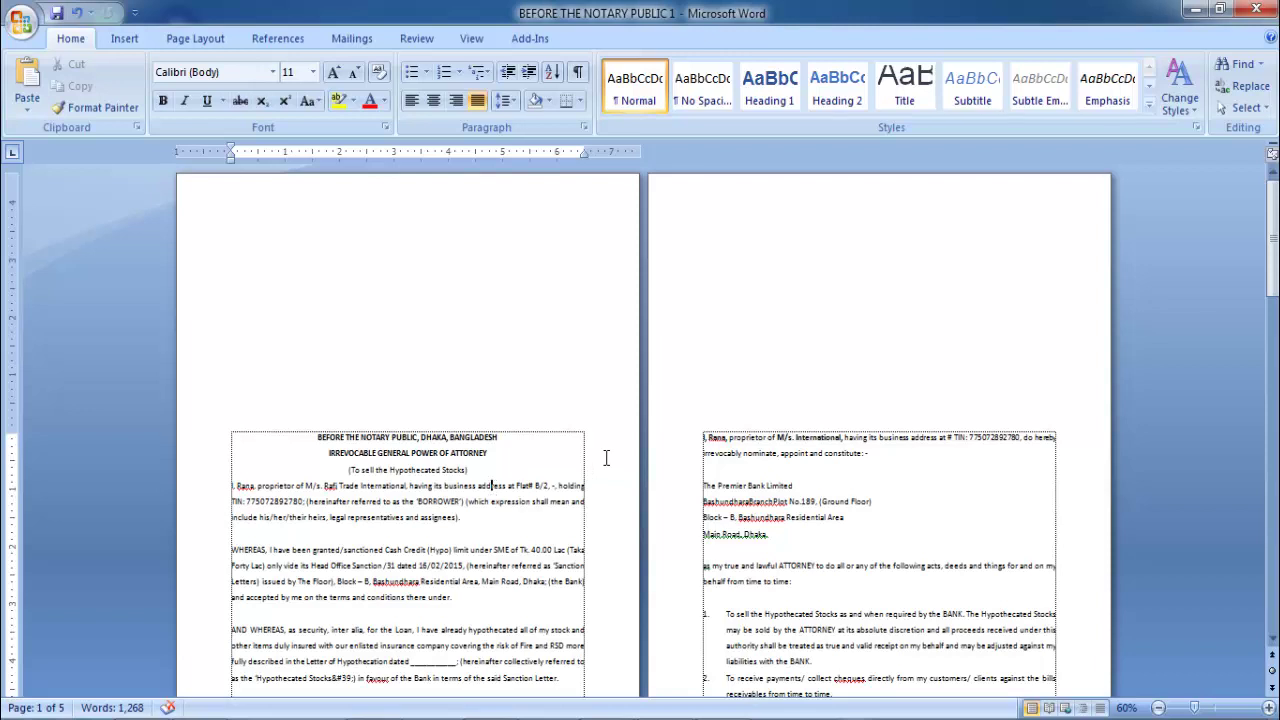
# Confirm Page Setup with a 4.5" top margin, 1" bottom margin and Legal paper.
pyautogui.scroll(-1, 606, 458)
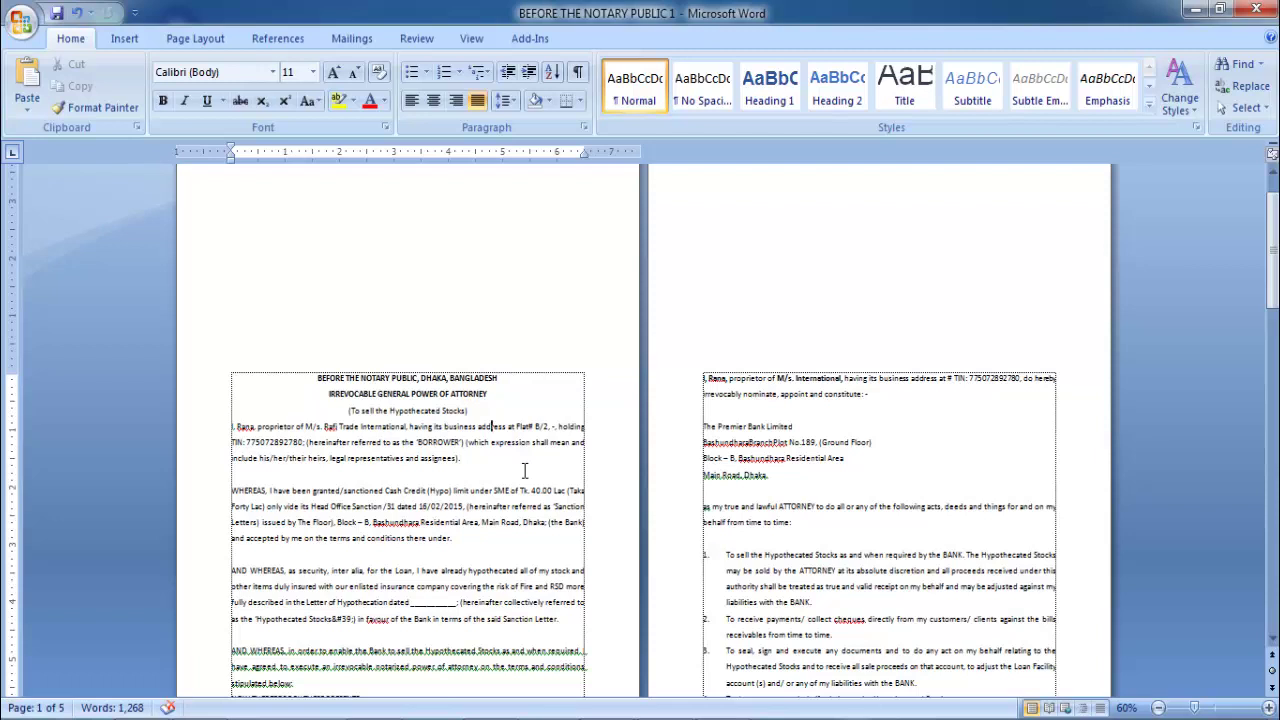
pyautogui.scroll(-2, 512, 418)
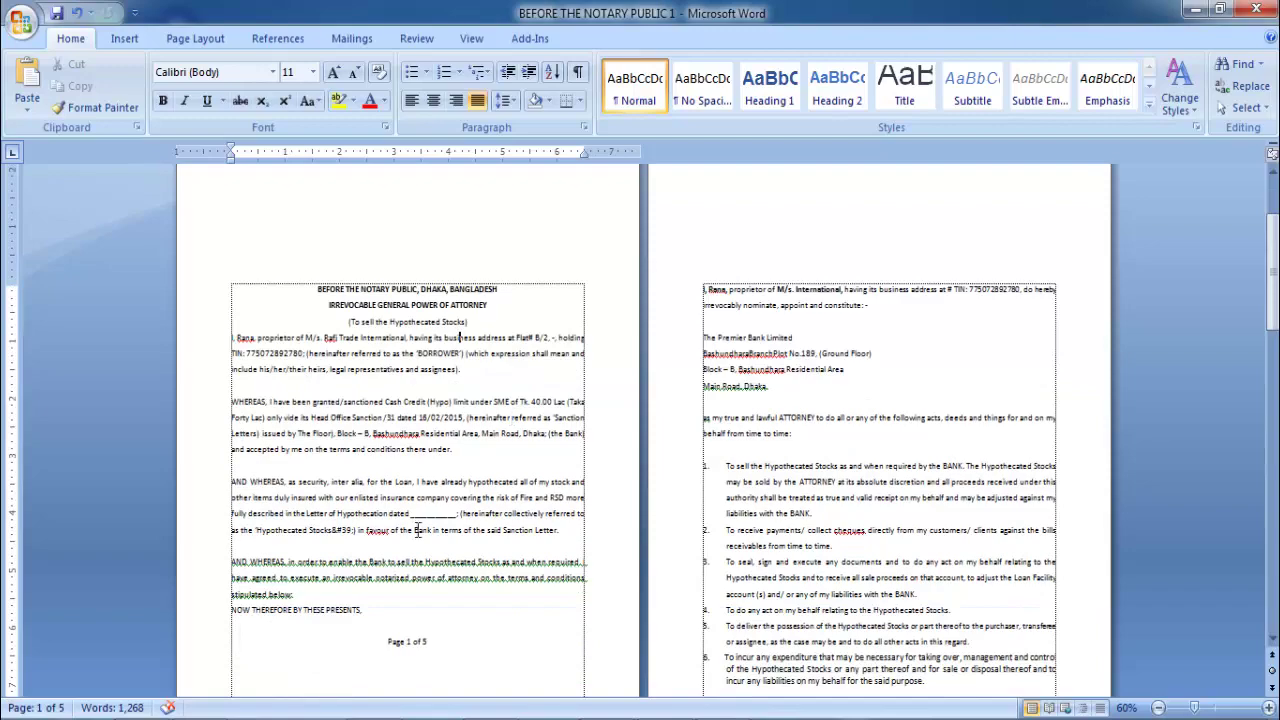
pyautogui.scroll(-3, 546, 537)
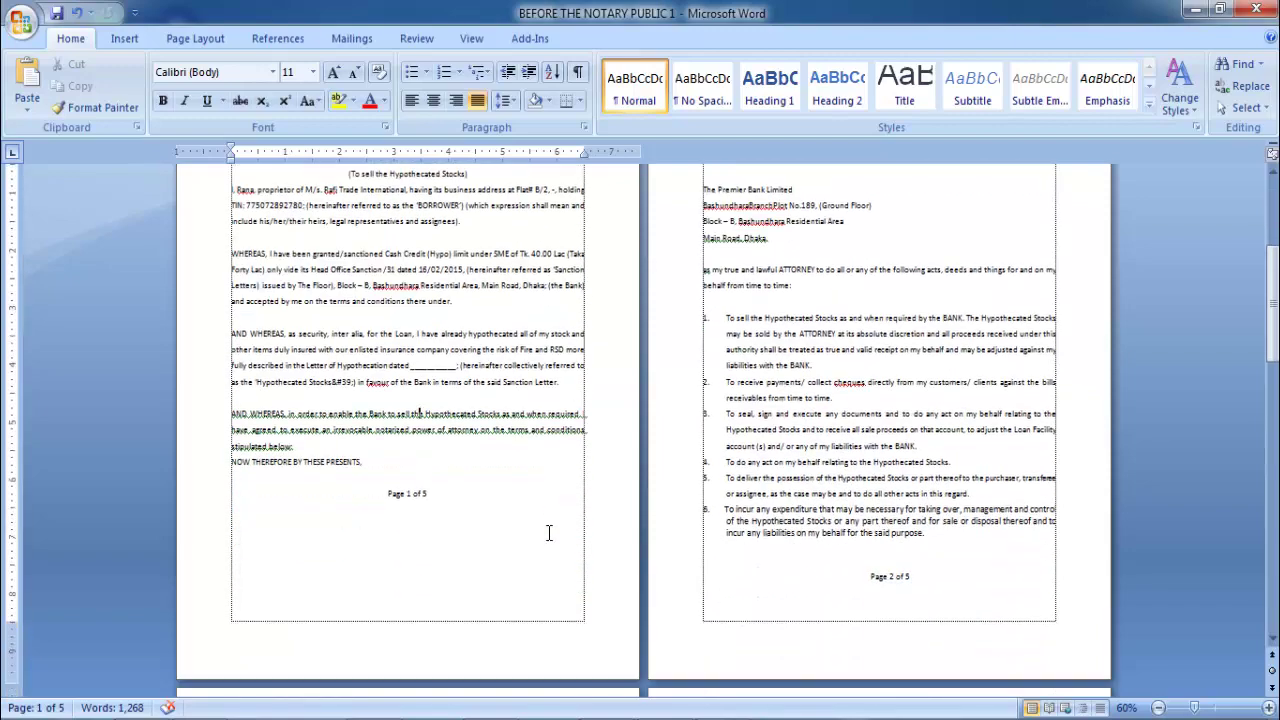
pyautogui.scroll(-4, 546, 537)
pyautogui.scroll(-5, 546, 537)
pyautogui.scroll(-5, 546, 537)
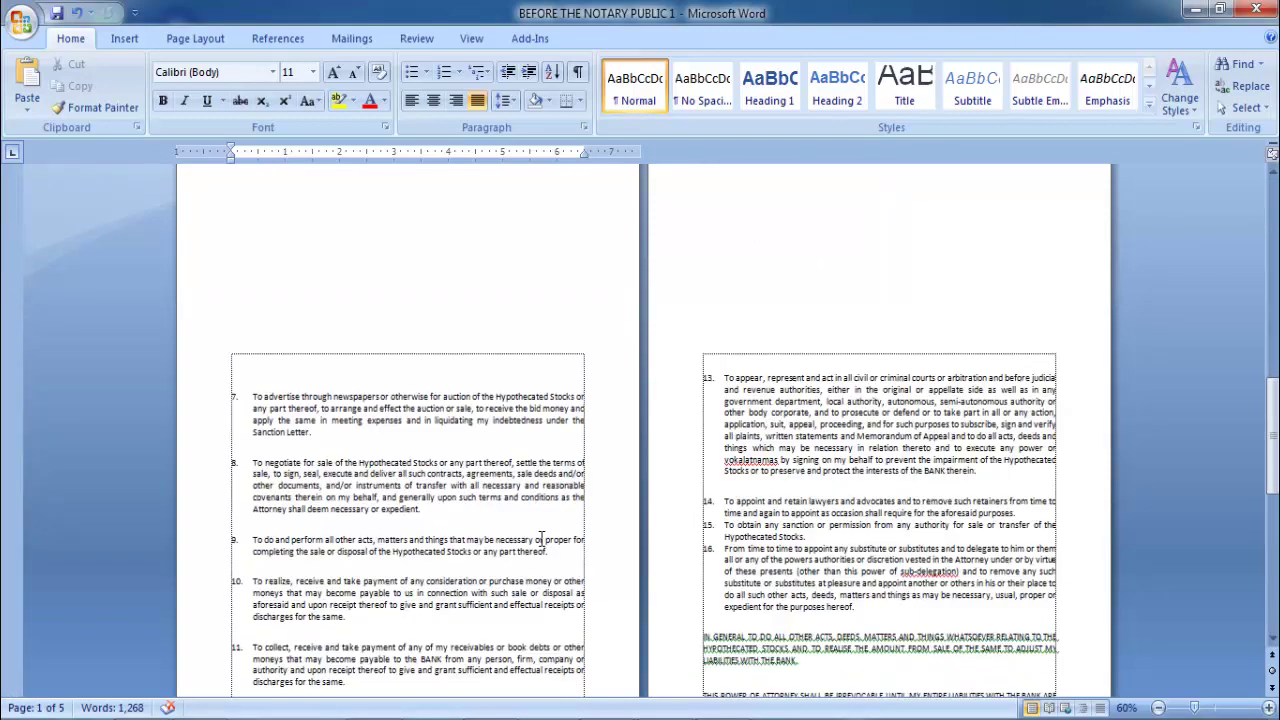
pyautogui.scroll(-5, 543, 538)
pyautogui.scroll(3, 541, 539)
pyautogui.scroll(3, 541, 539)
pyautogui.scroll(4, 541, 539)
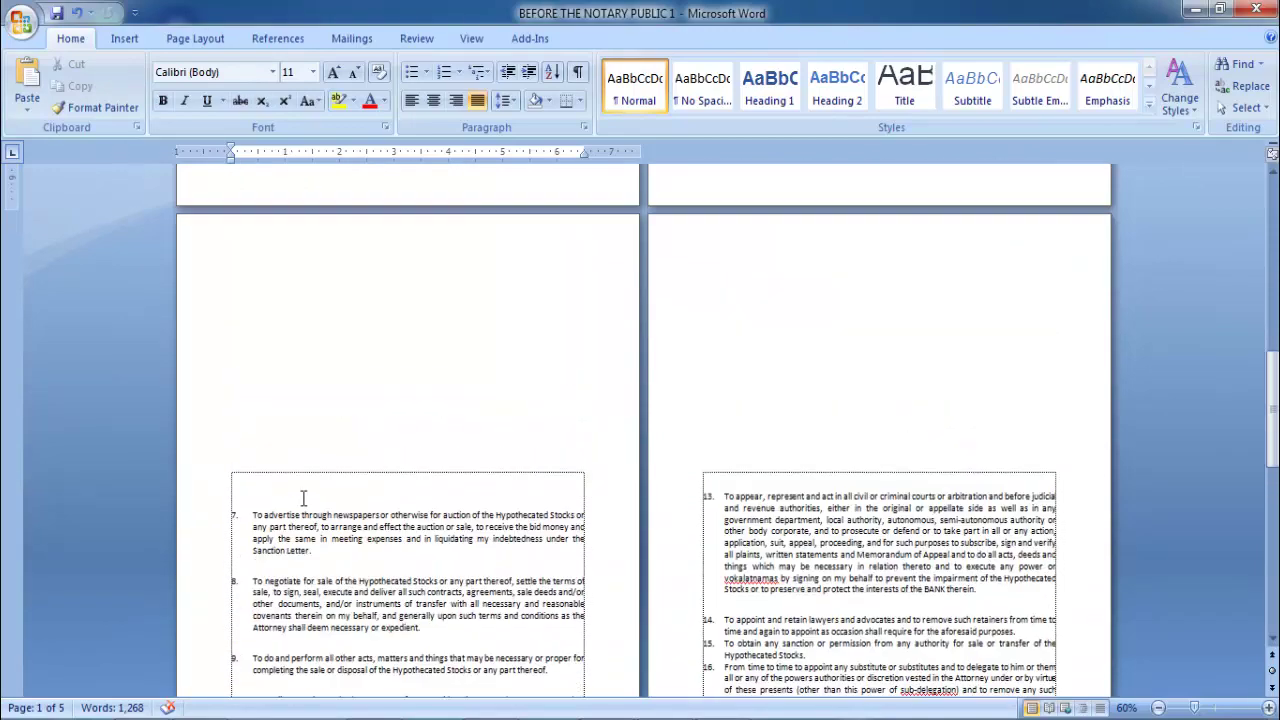
pyautogui.scroll(3, 309, 500)
pyautogui.scroll(3, 309, 500)
pyautogui.scroll(3, 318, 512)
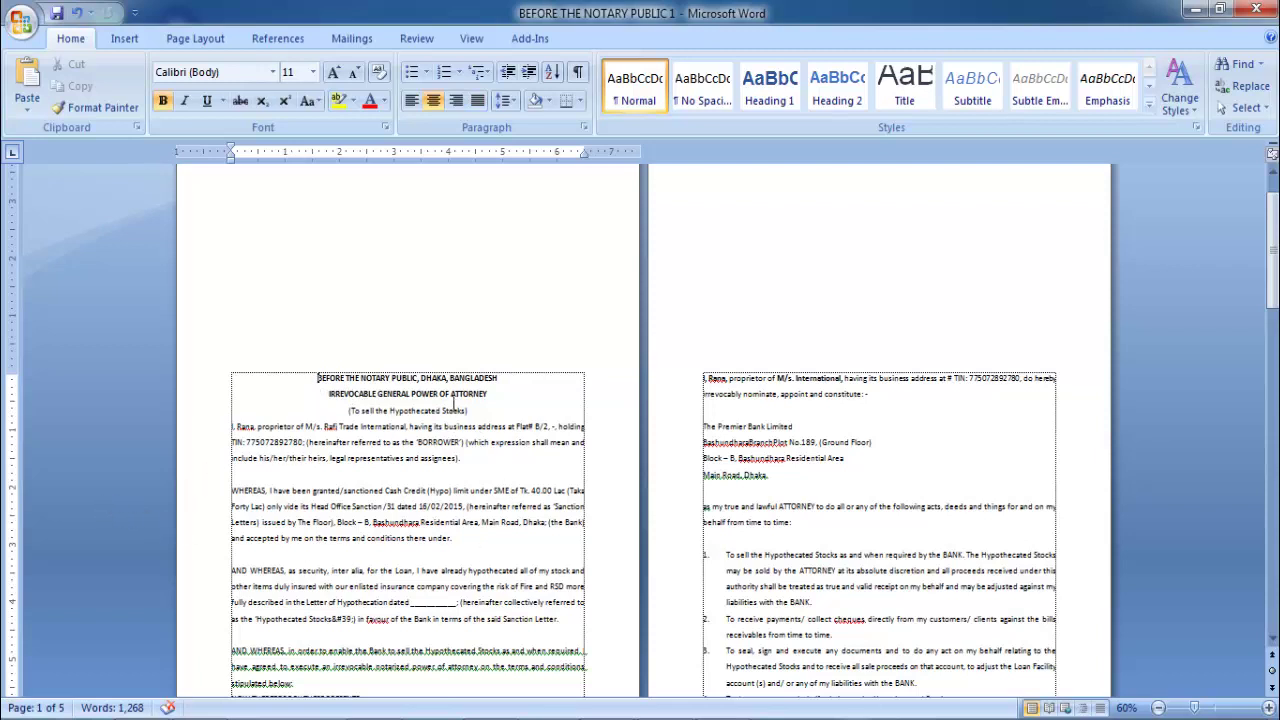
pyautogui.doubleClick(8, 450)
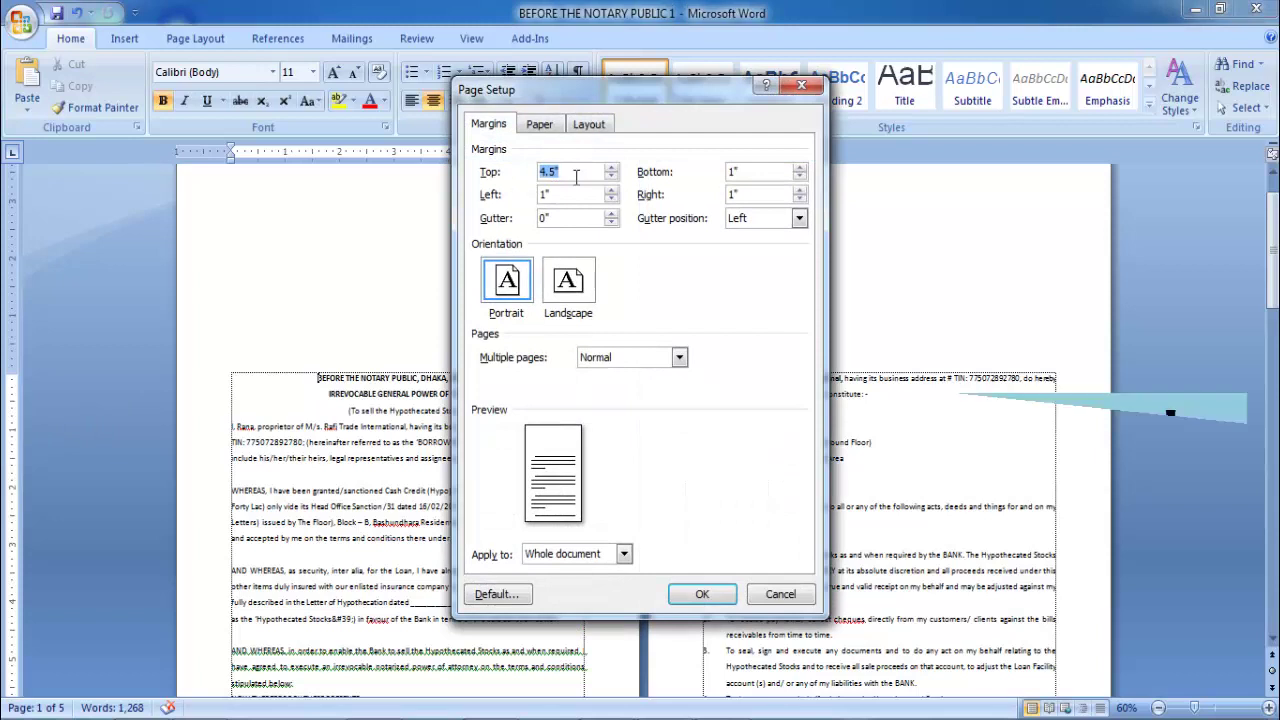
pyautogui.doubleClick(734, 172)
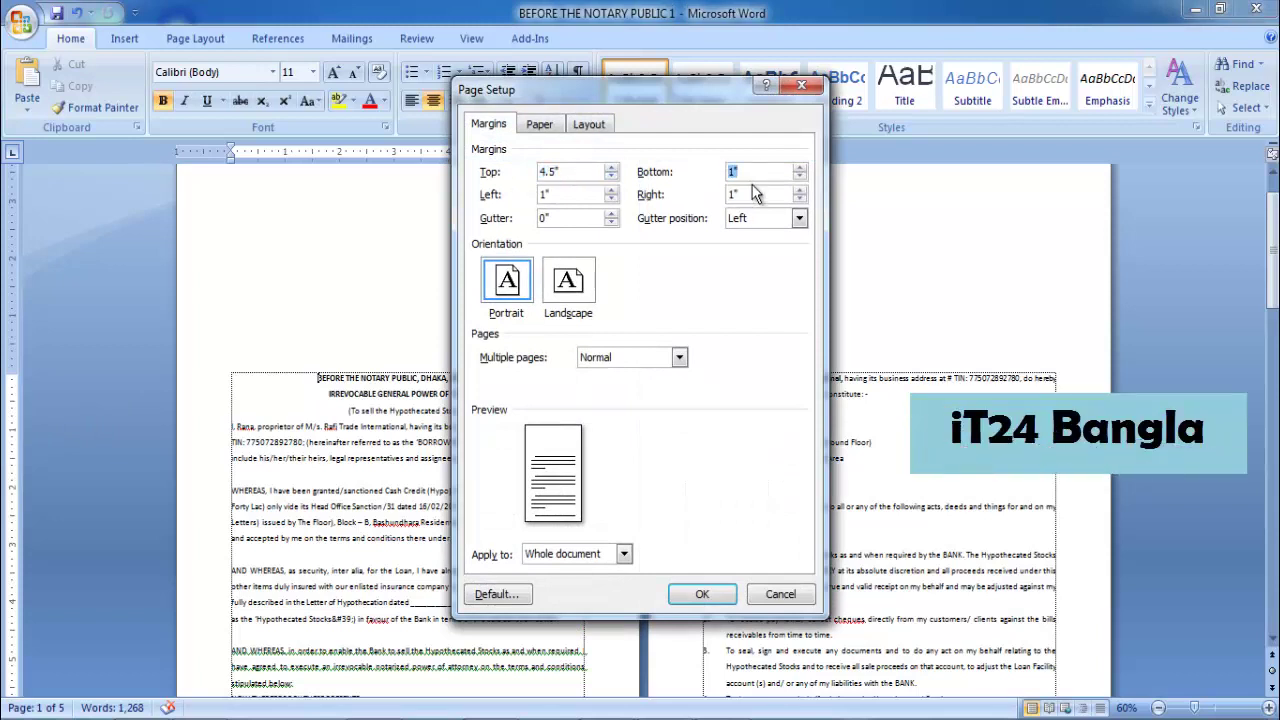
pyautogui.click(540, 124)
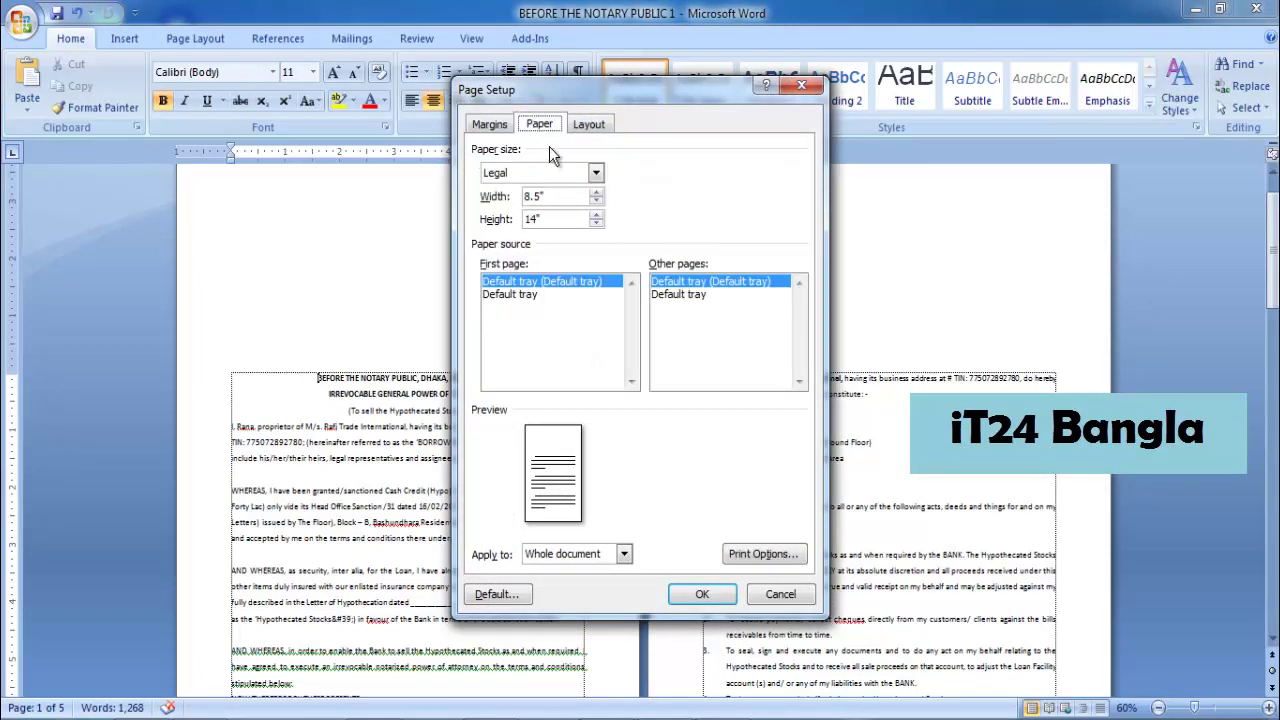
pyautogui.click(702, 594)
# Scroll through the resulting 8-page document to review the layout.
pyautogui.scroll(-3, 517, 454)
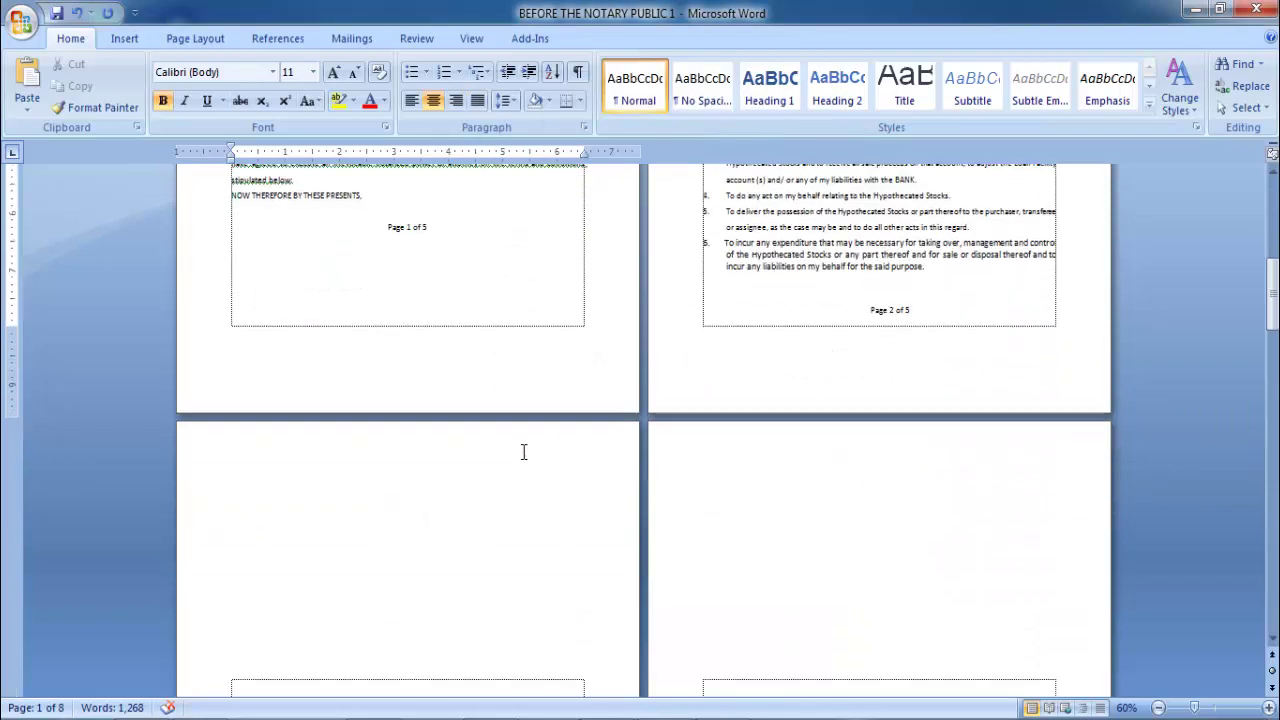
pyautogui.scroll(-4, 517, 454)
pyautogui.scroll(-4, 520, 453)
pyautogui.scroll(2, 523, 452)
pyautogui.scroll(4, 509, 471)
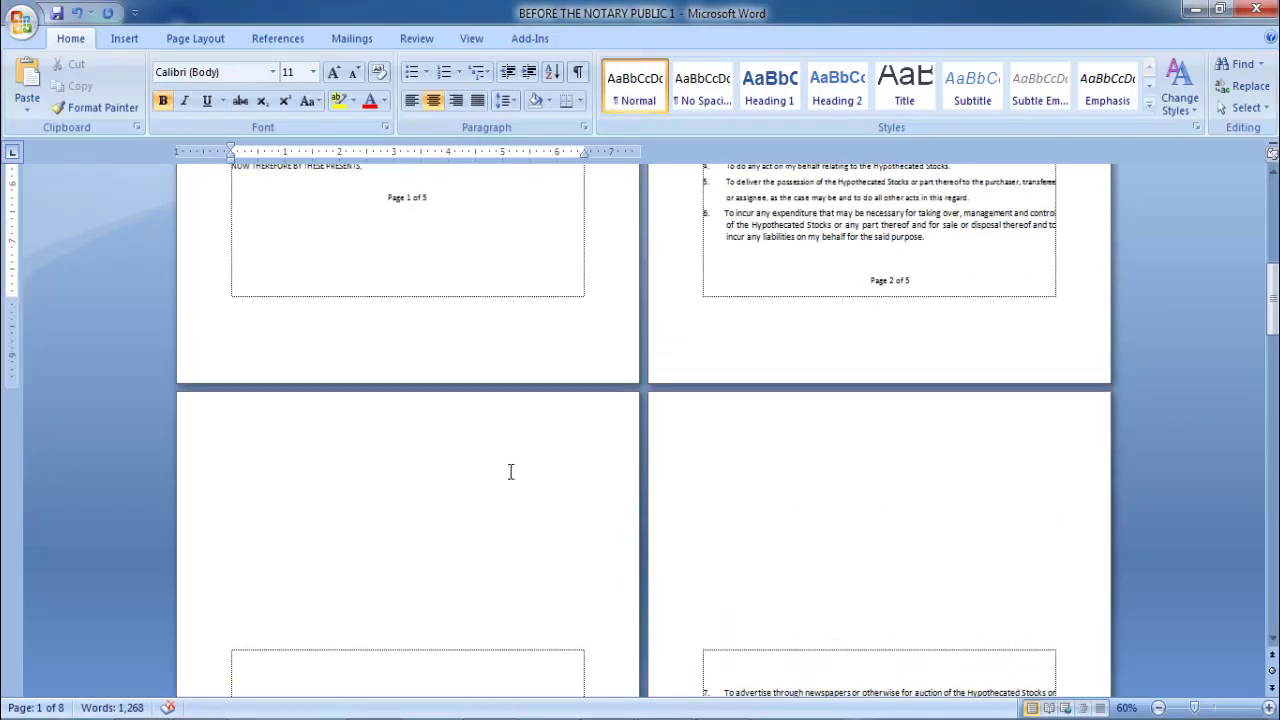
pyautogui.scroll(2, 509, 471)
pyautogui.scroll(2, 417, 471)
pyautogui.scroll(3, 418, 475)
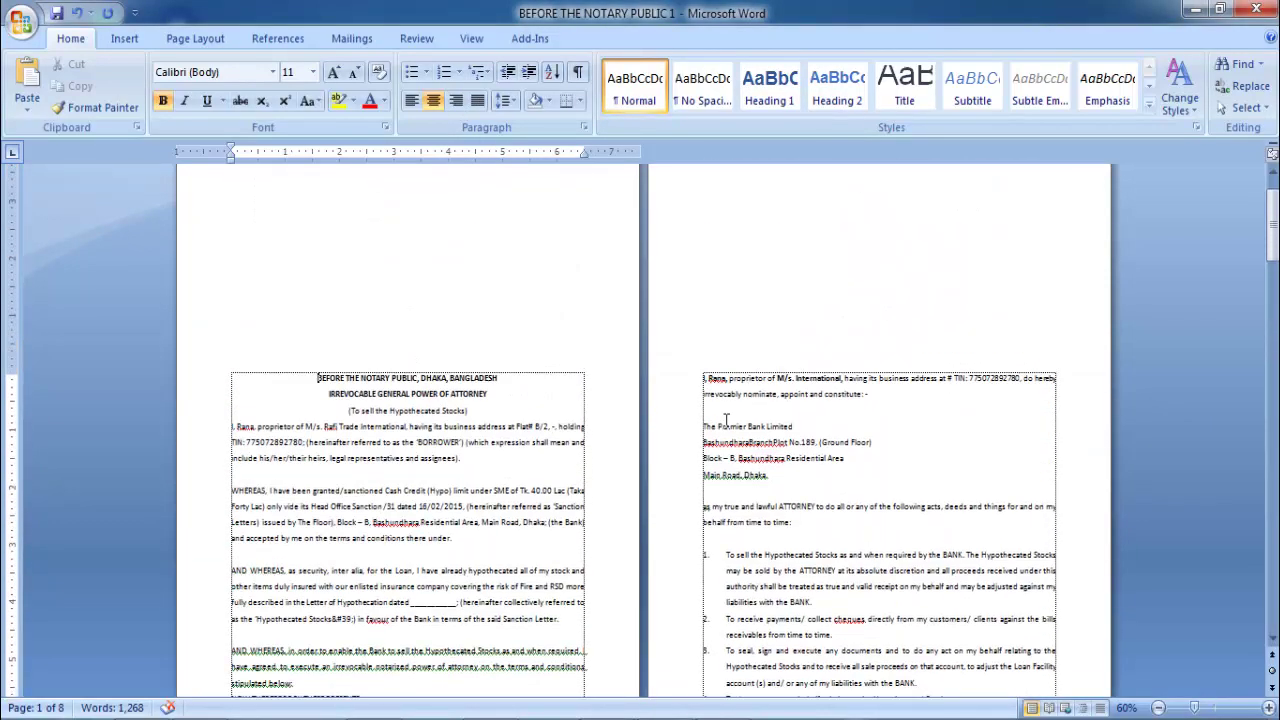
pyautogui.scroll(-6, 418, 475)
pyautogui.scroll(5, 276, 455)
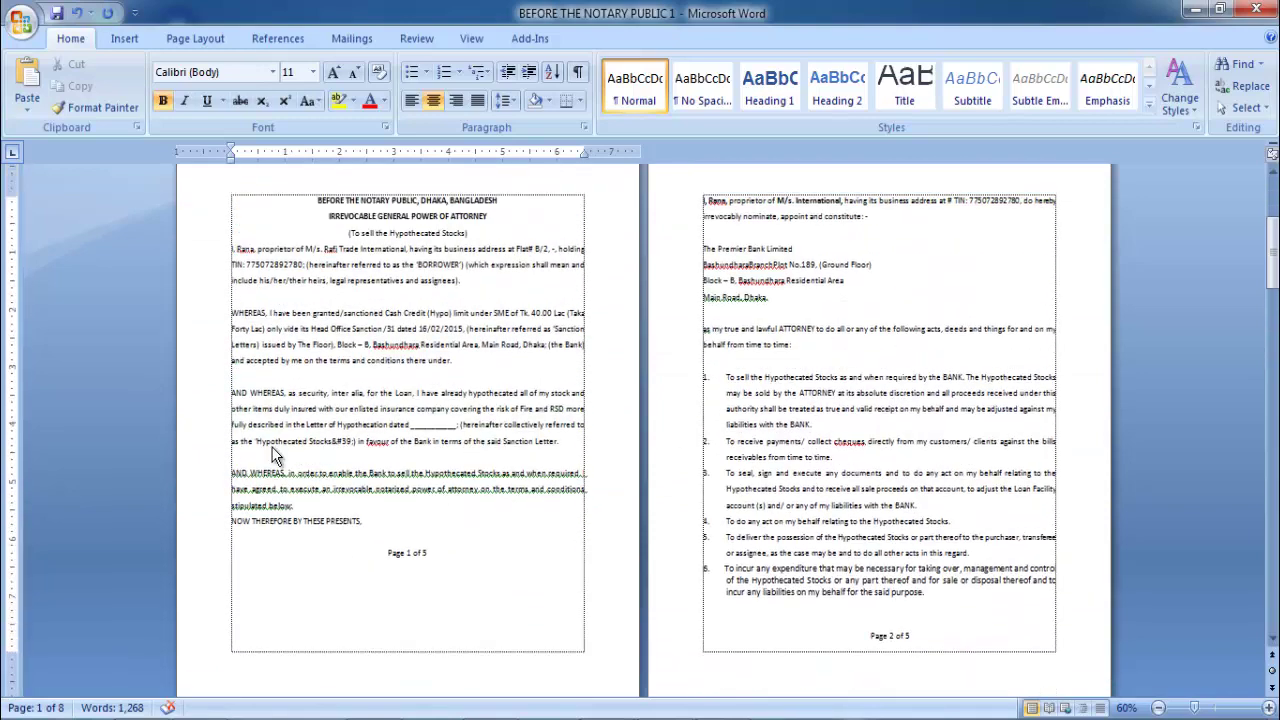
# Set both the top and bottom margins to 1 inch in Page Setup.
pyautogui.doubleClick(8, 398)
pyautogui.click(490, 124)
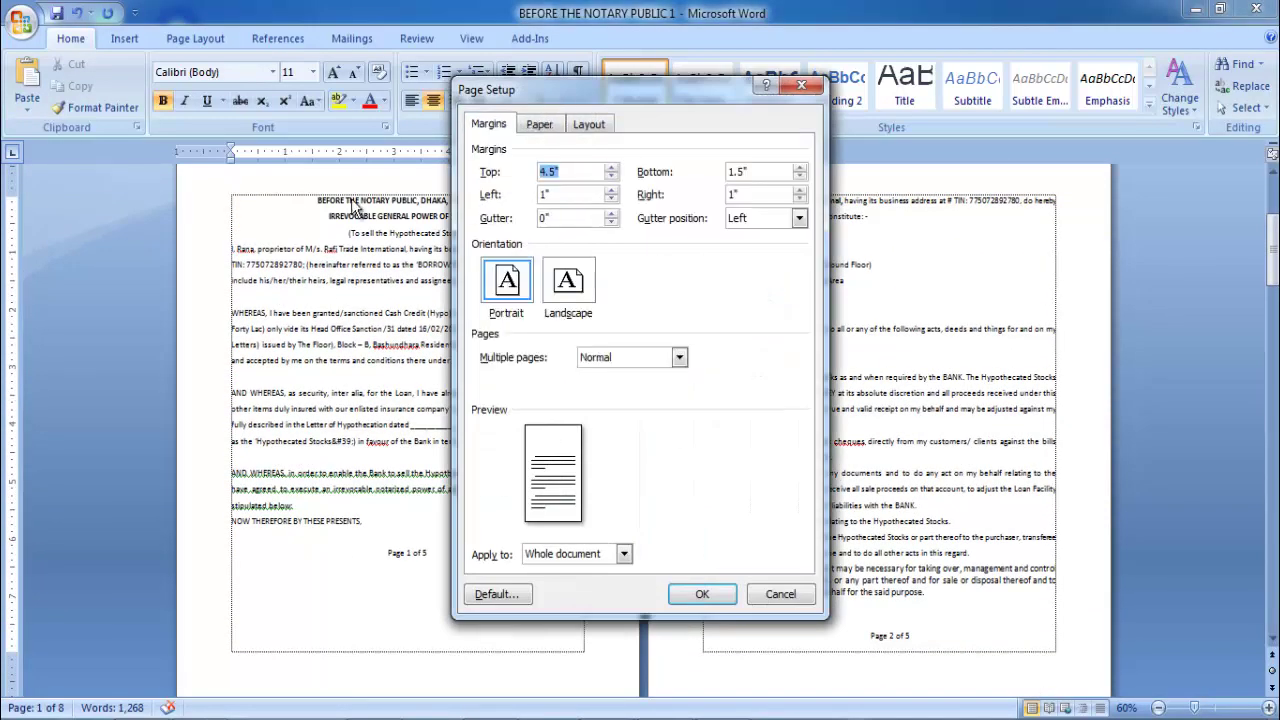
pyautogui.write('1')
pyautogui.press('Tab')
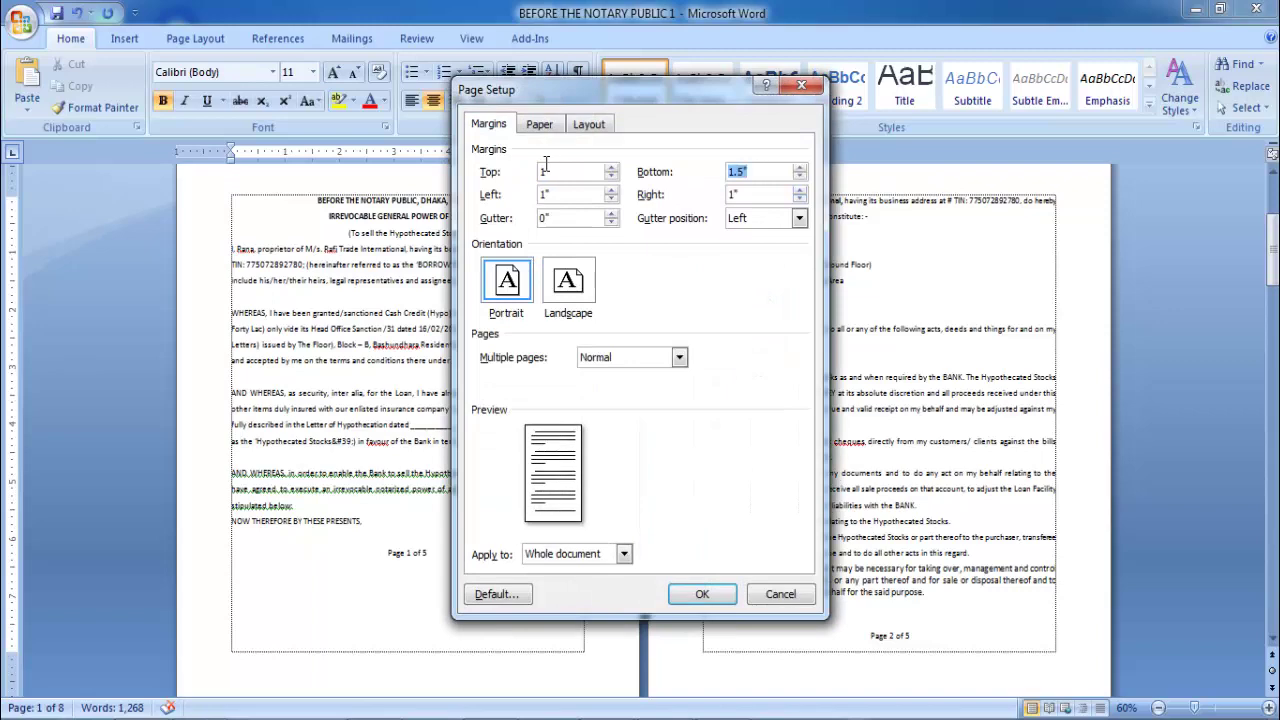
pyautogui.write('1')
pyautogui.click(701, 593)
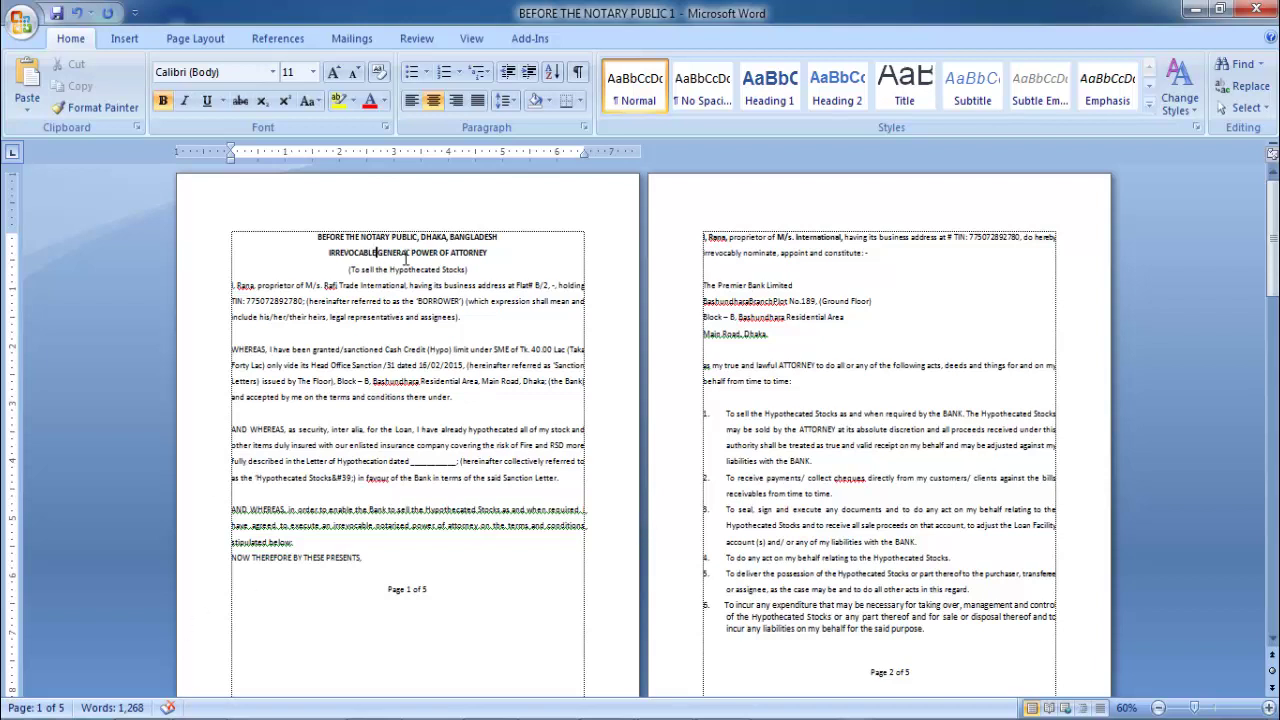
# Set a 4.5" top and 1.5" bottom margin, verifying Legal paper size.
pyautogui.click(399, 288)
pyautogui.doubleClick(597, 150)
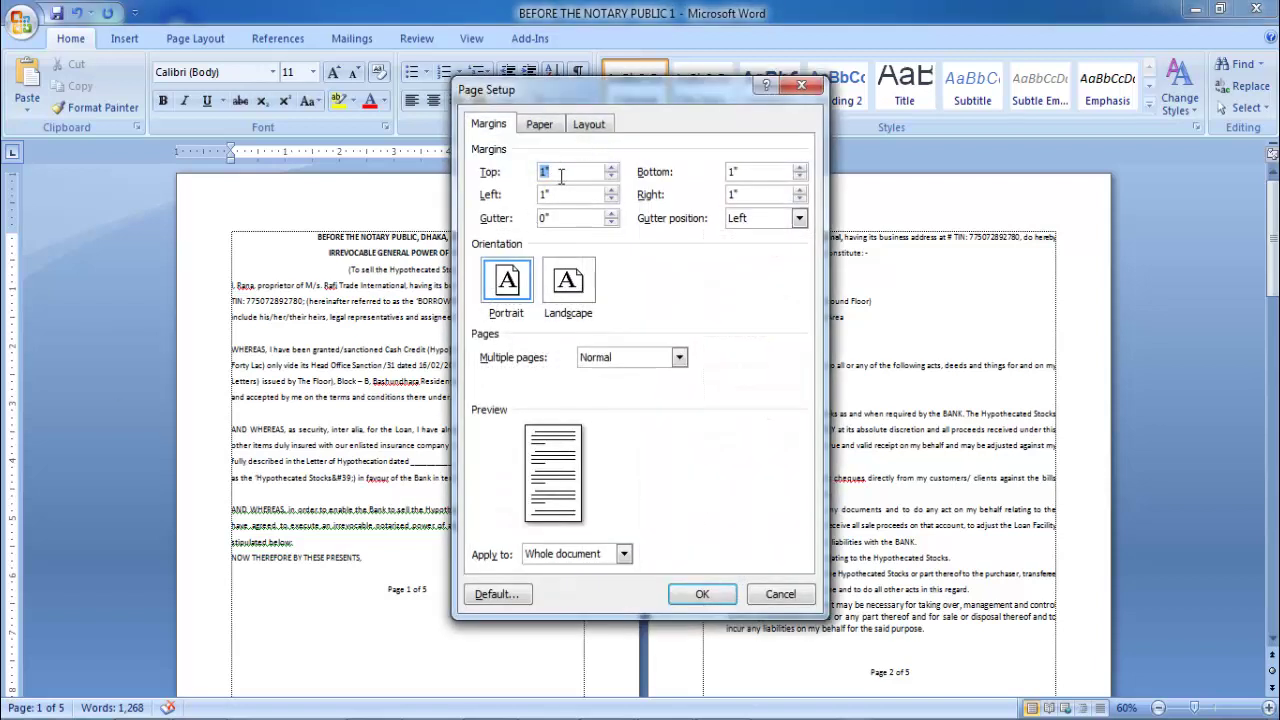
pyautogui.write('4.5')
pyautogui.press('Tab')
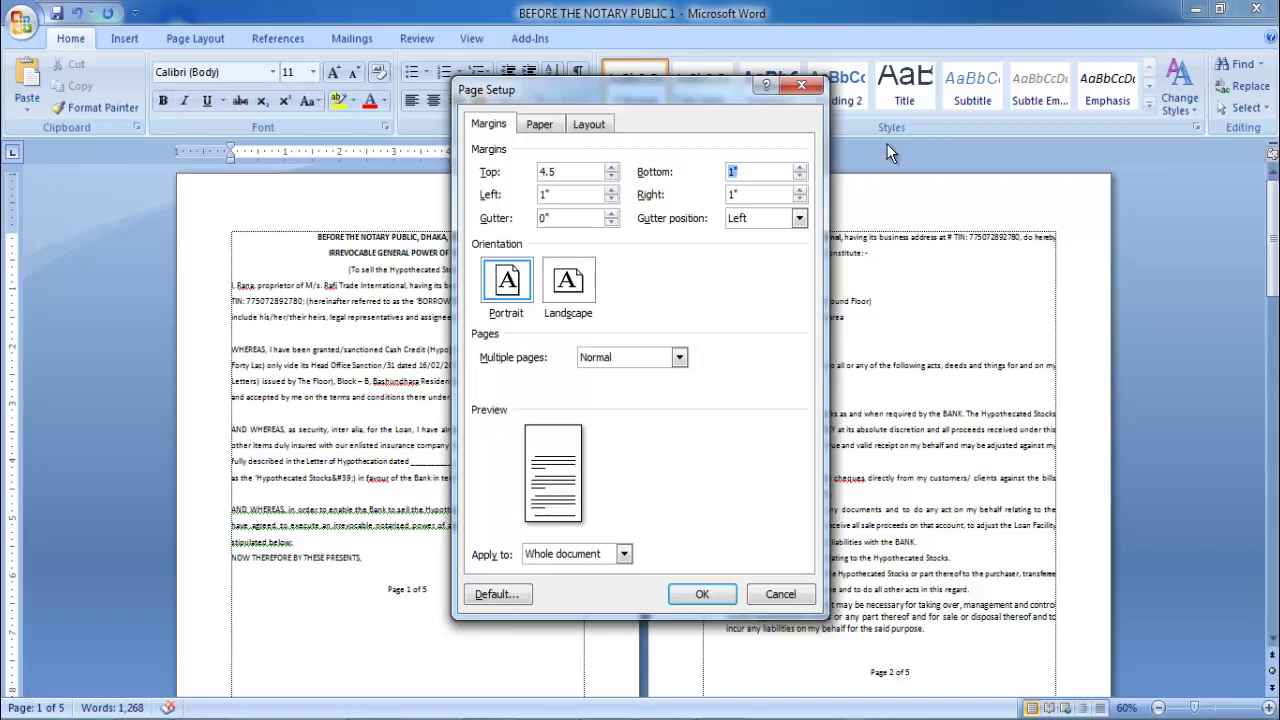
pyautogui.write('1.5')
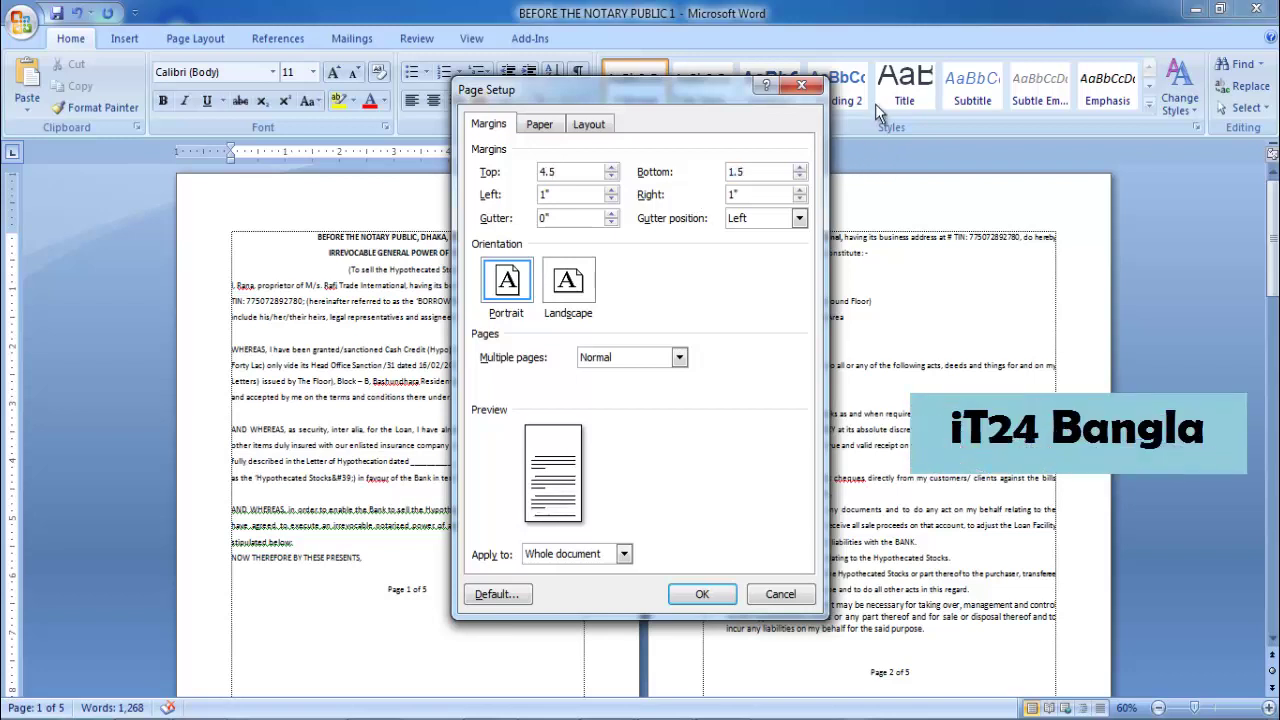
pyautogui.moveTo(572, 172); pyautogui.dragTo(538, 174)
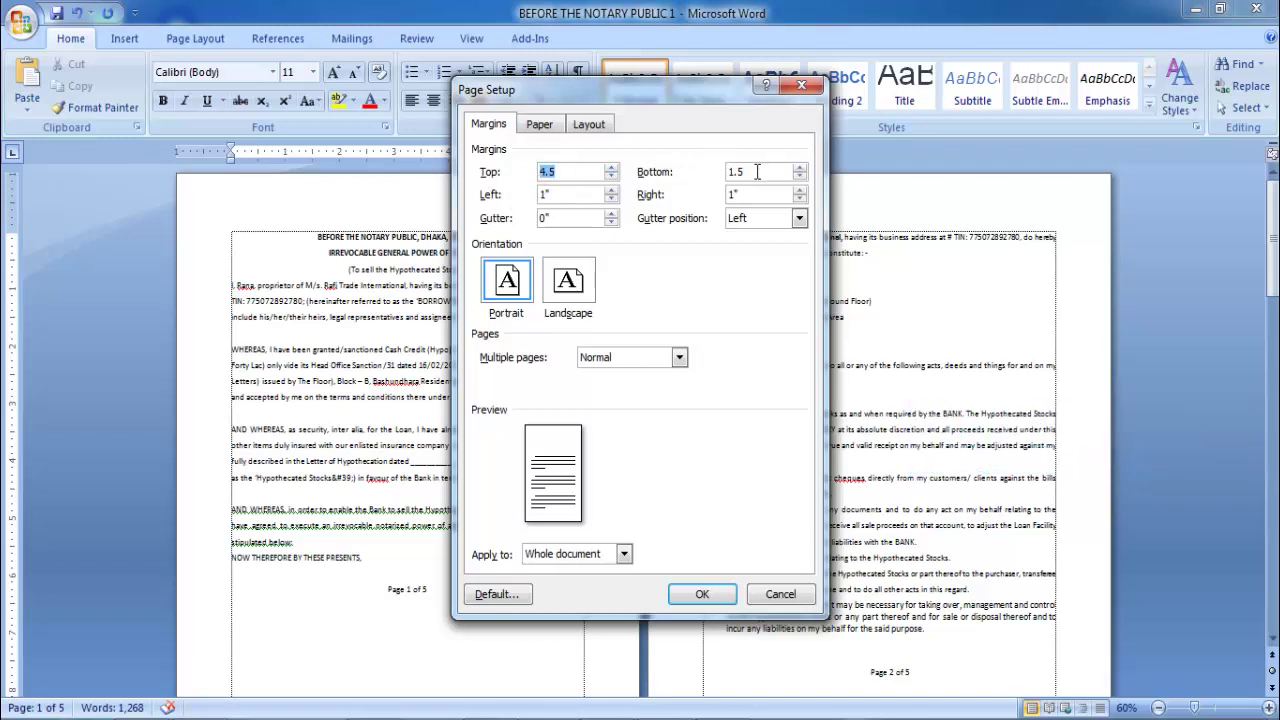
pyautogui.moveTo(758, 172); pyautogui.dragTo(732, 172)
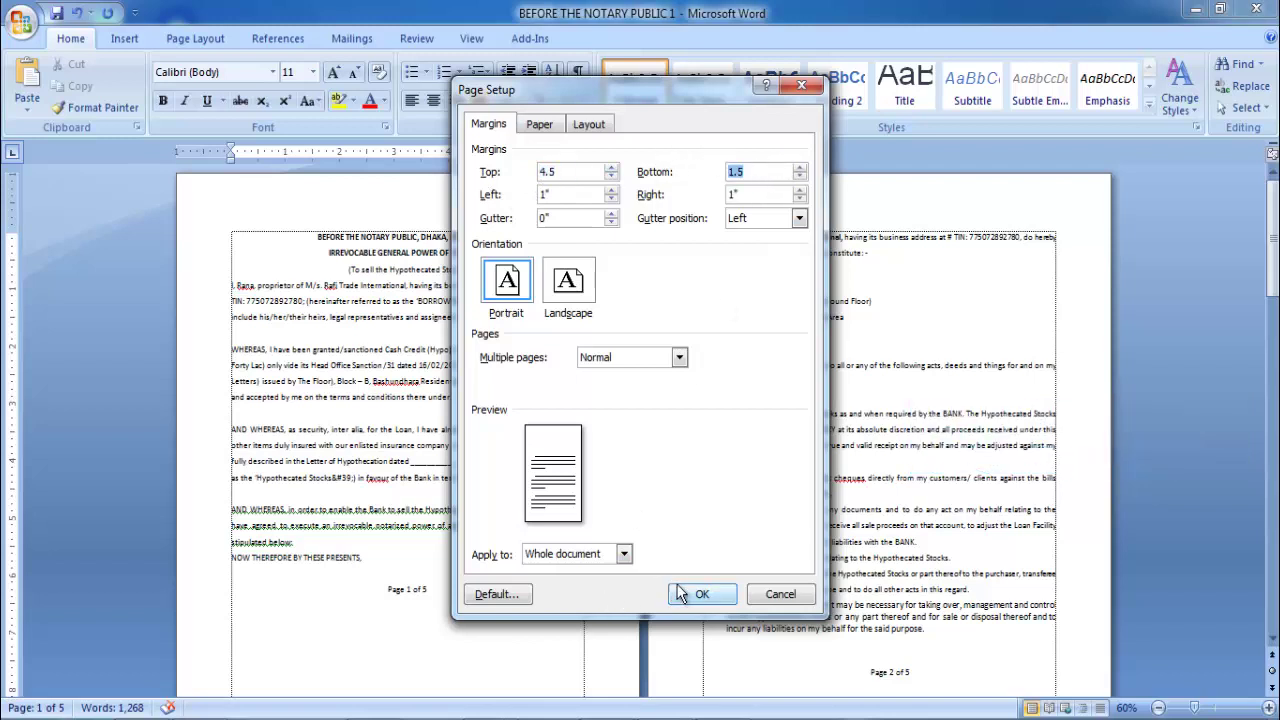
pyautogui.click(541, 126)
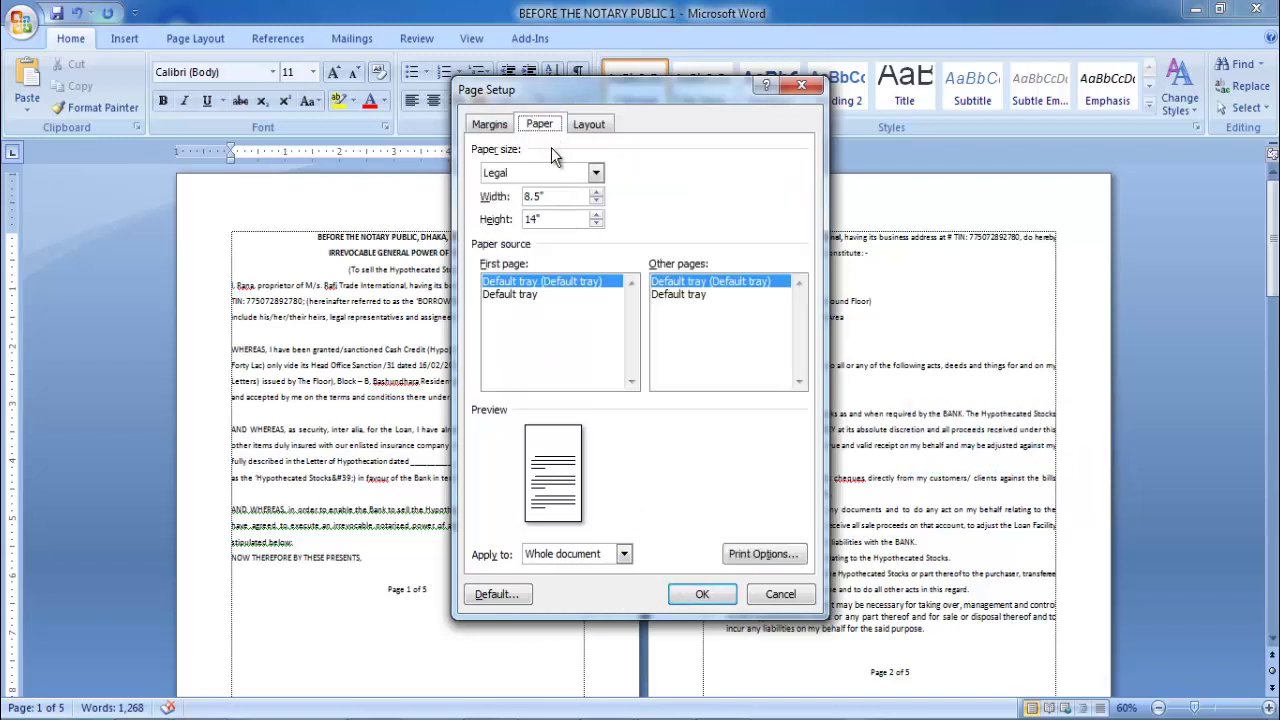
pyautogui.click(702, 594)
# Delete the blank third page so the power of attorney runs 6 pages.
pyautogui.scroll(-3, 622, 445)
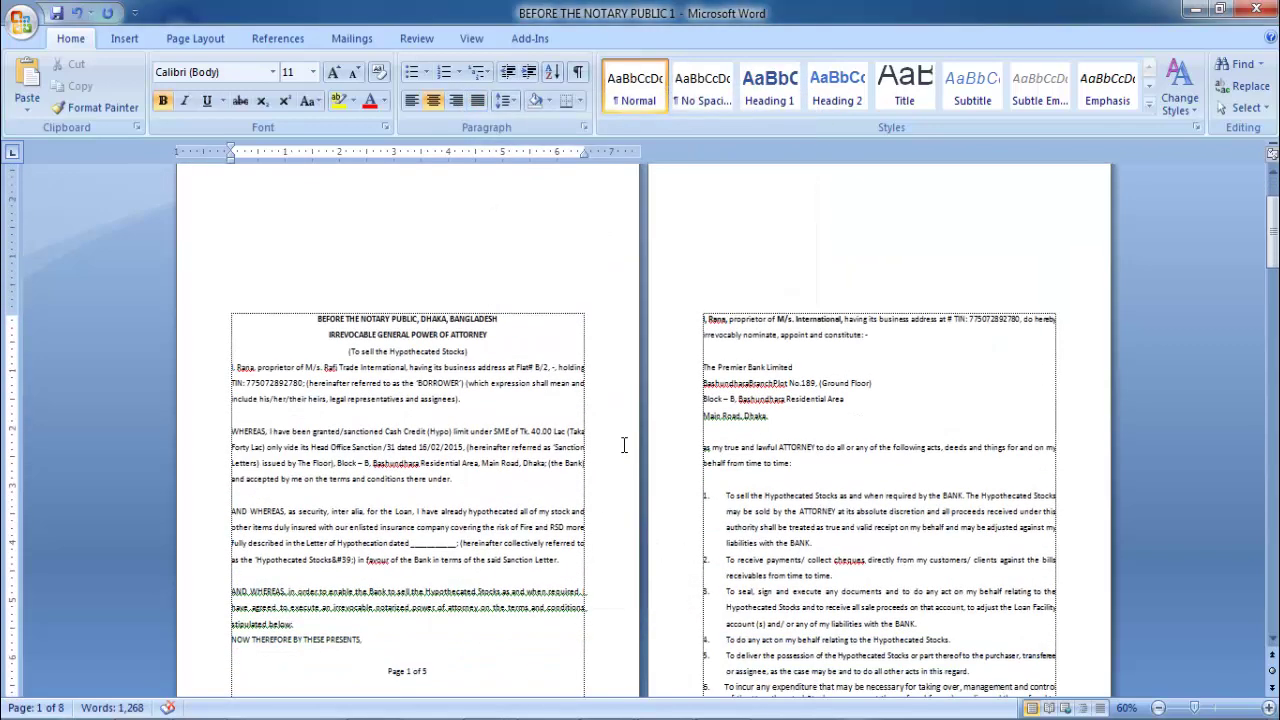
pyautogui.scroll(-1, 622, 445)
pyautogui.scroll(-5, 794, 437)
pyautogui.scroll(-6, 480, 408)
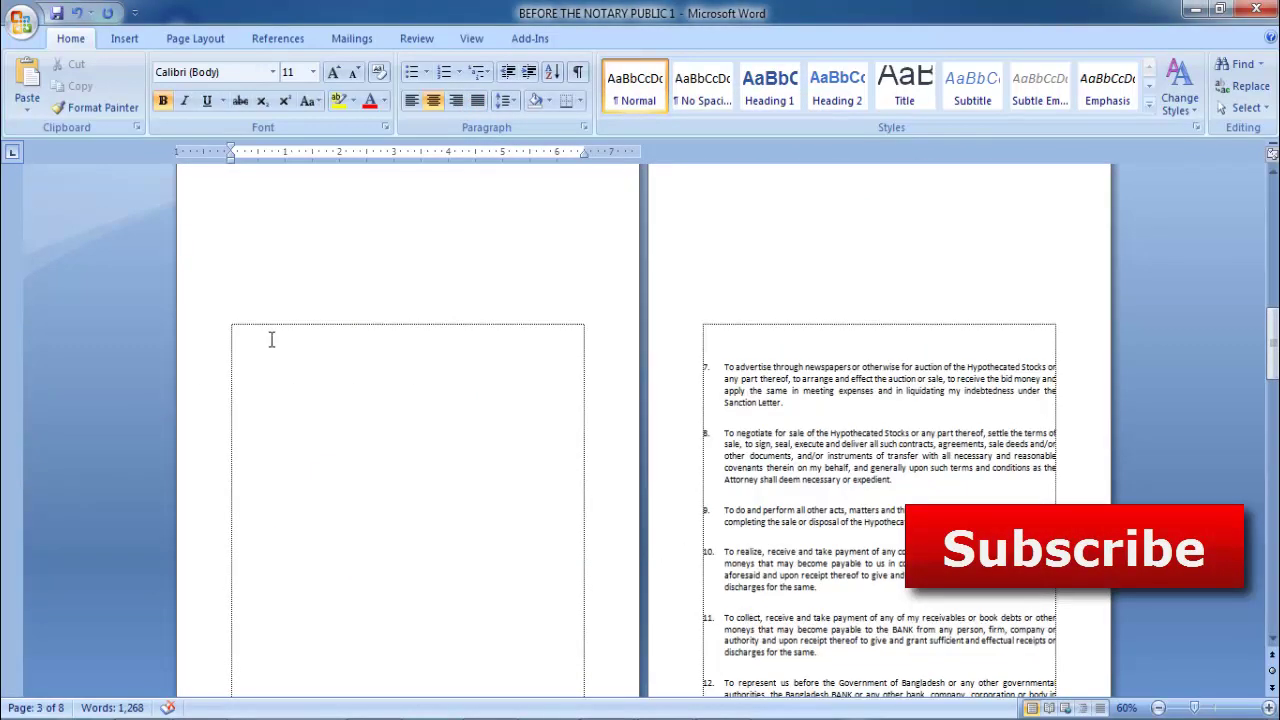
pyautogui.press('BackSpace')
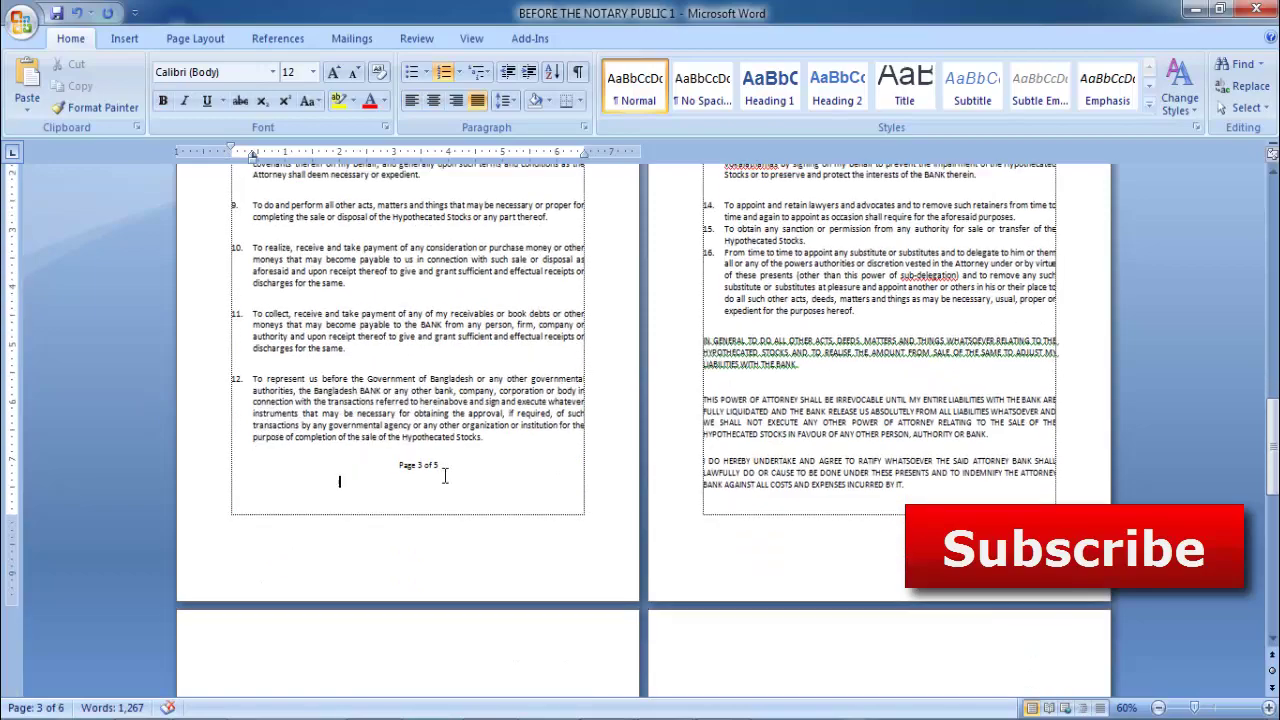
pyautogui.hotkey('ctrl', 'a')
pyautogui.scroll(12, 578, 512)
pyautogui.scroll(4, 578, 512)
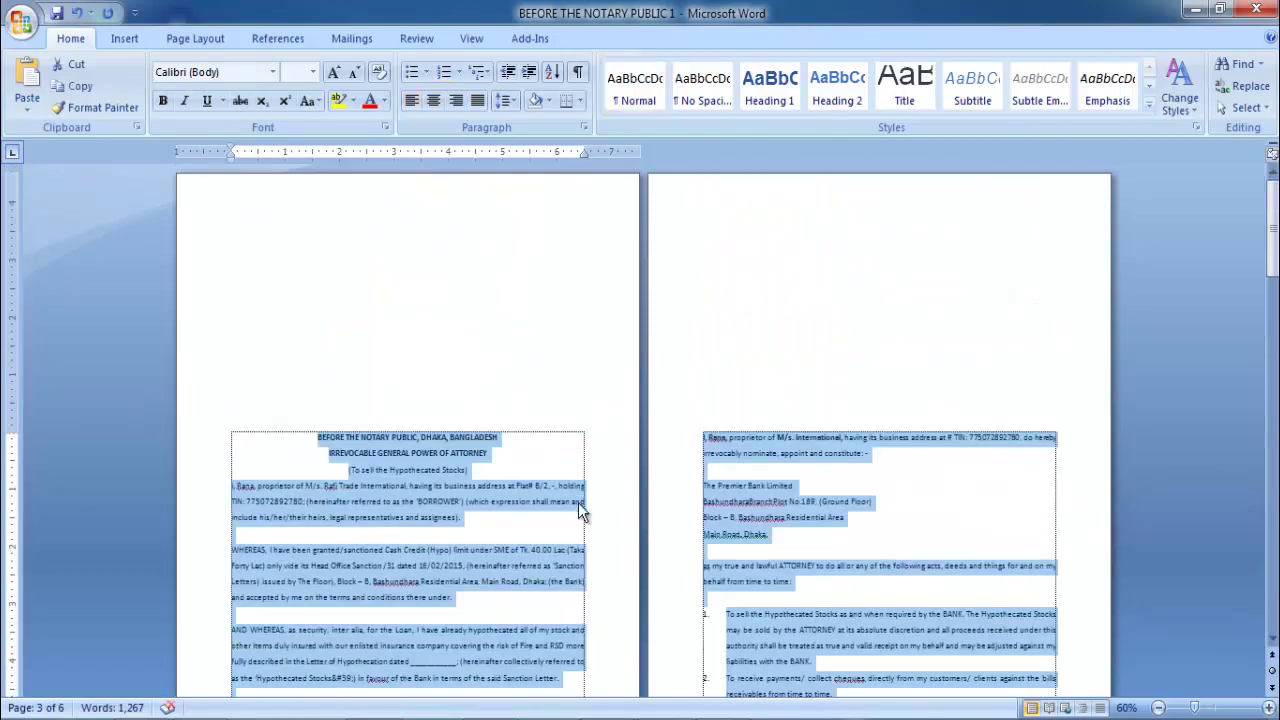
pyautogui.click(503, 473)
pyautogui.scroll(-8, 503, 473)
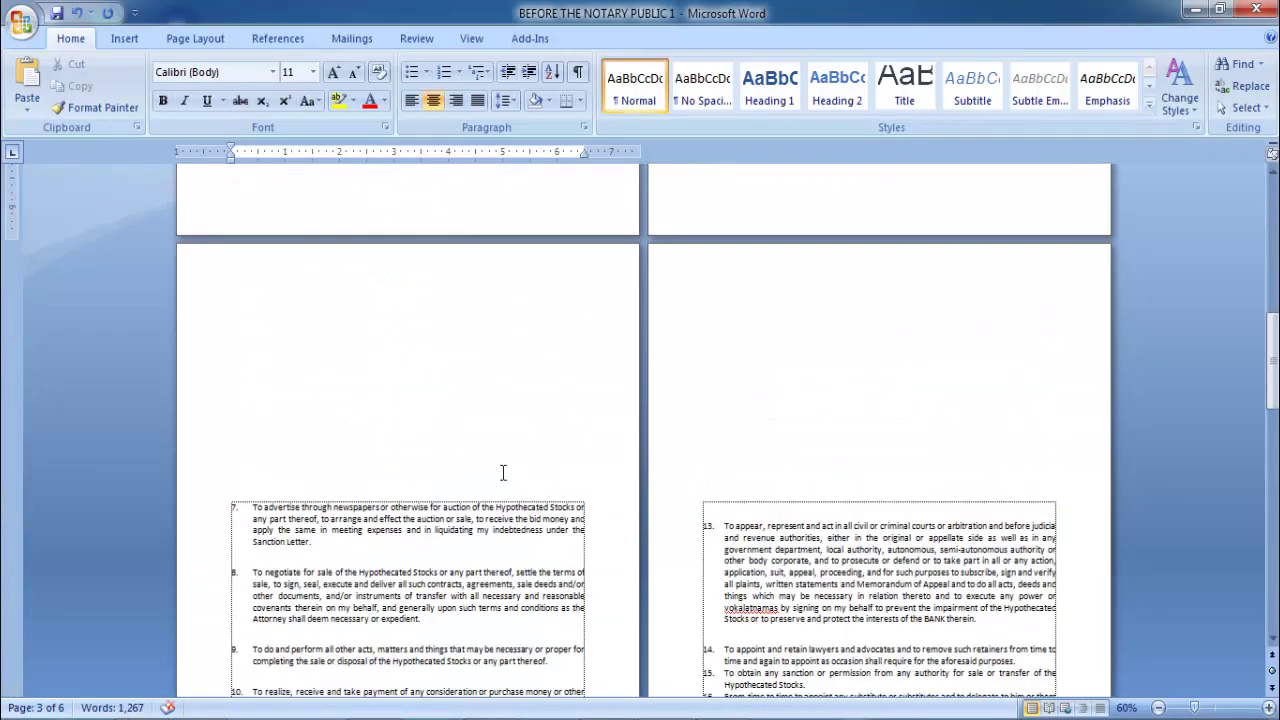
# Select the text from the start of clause 13 to the document's end.
pyautogui.scroll(-3, 503, 473)
pyautogui.scroll(-4, 503, 470)
pyautogui.scroll(2, 622, 432)
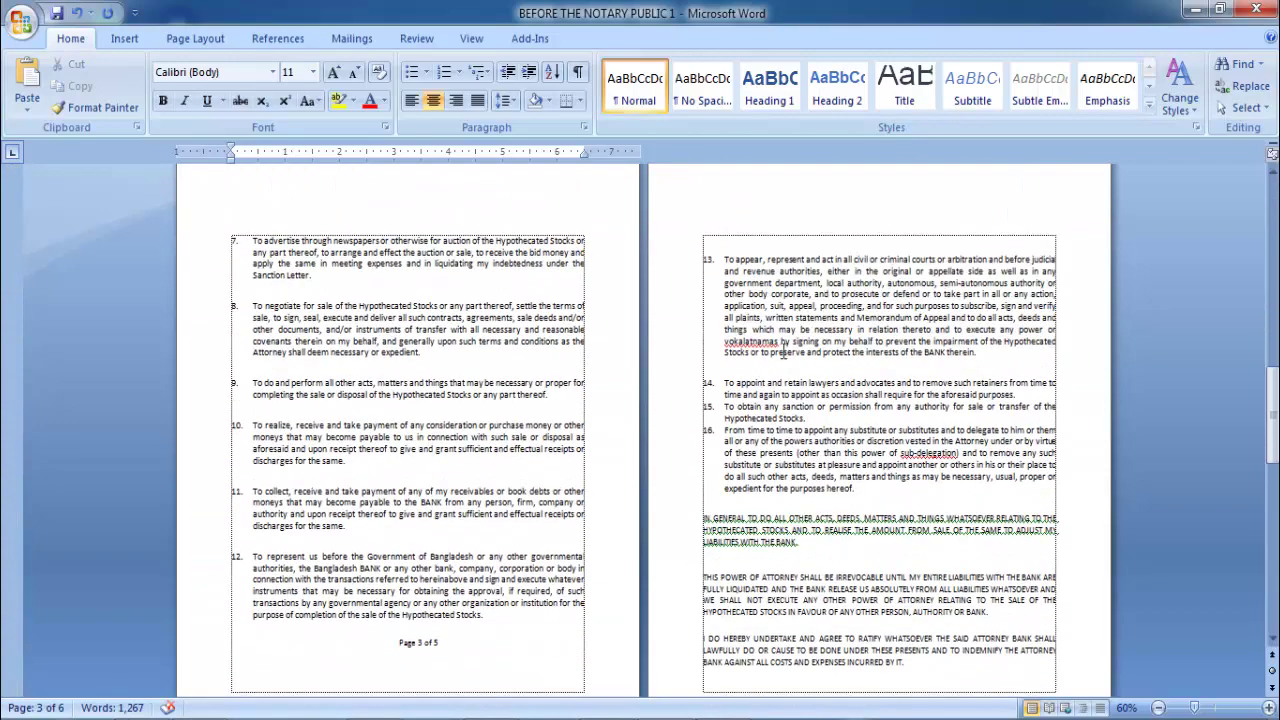
pyautogui.moveTo(728, 238); pyautogui.dragTo(998, 394)
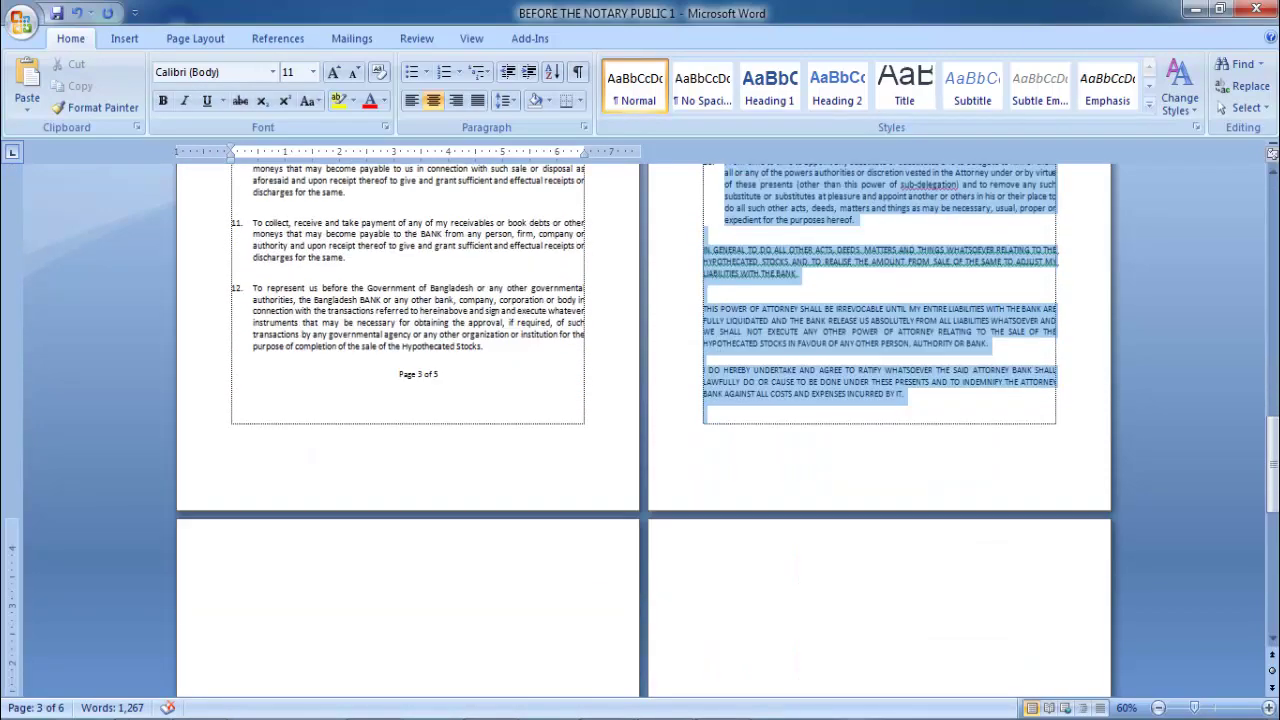
pyautogui.scroll(5, 998, 394)
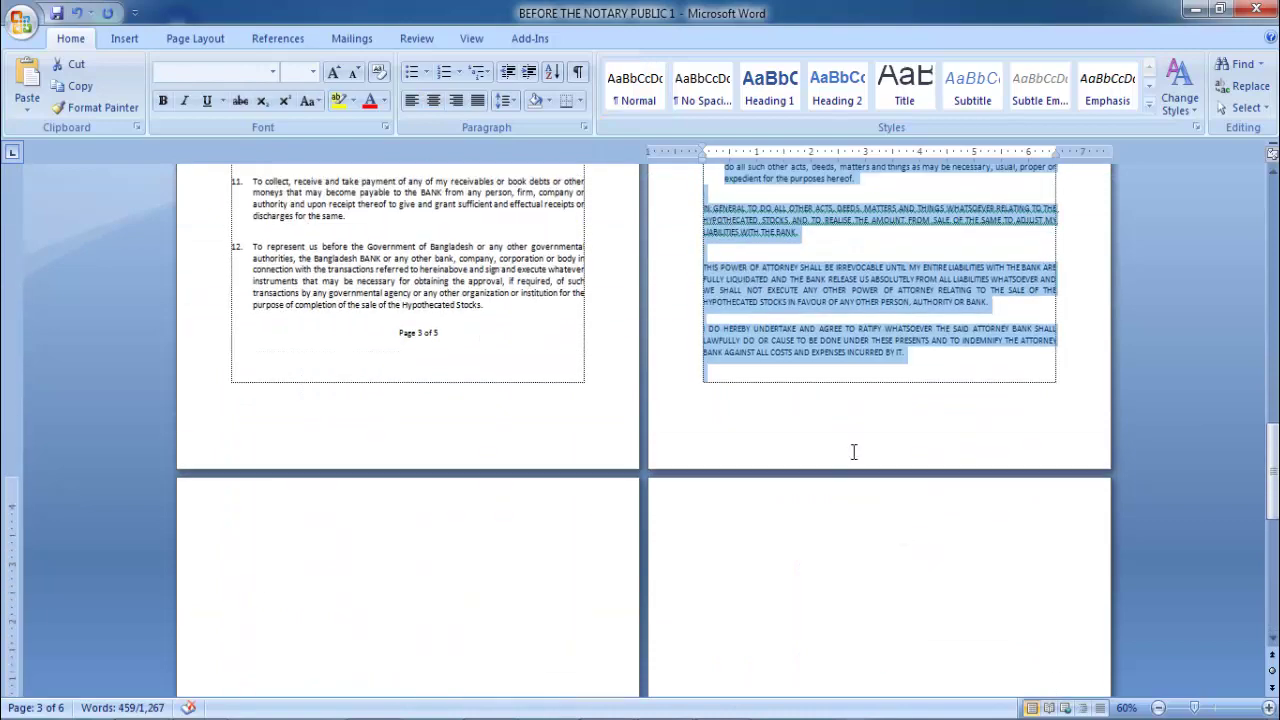
pyautogui.scroll(10, 828, 400)
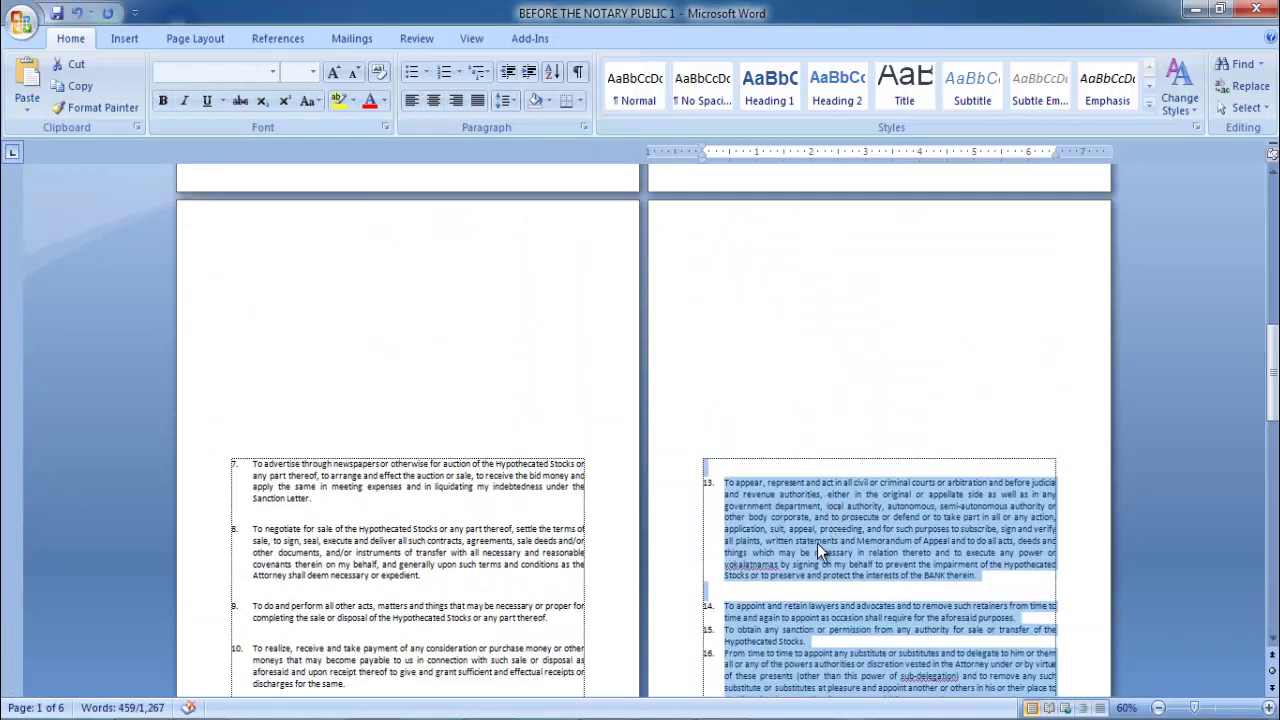
pyautogui.scroll(-3, 818, 479)
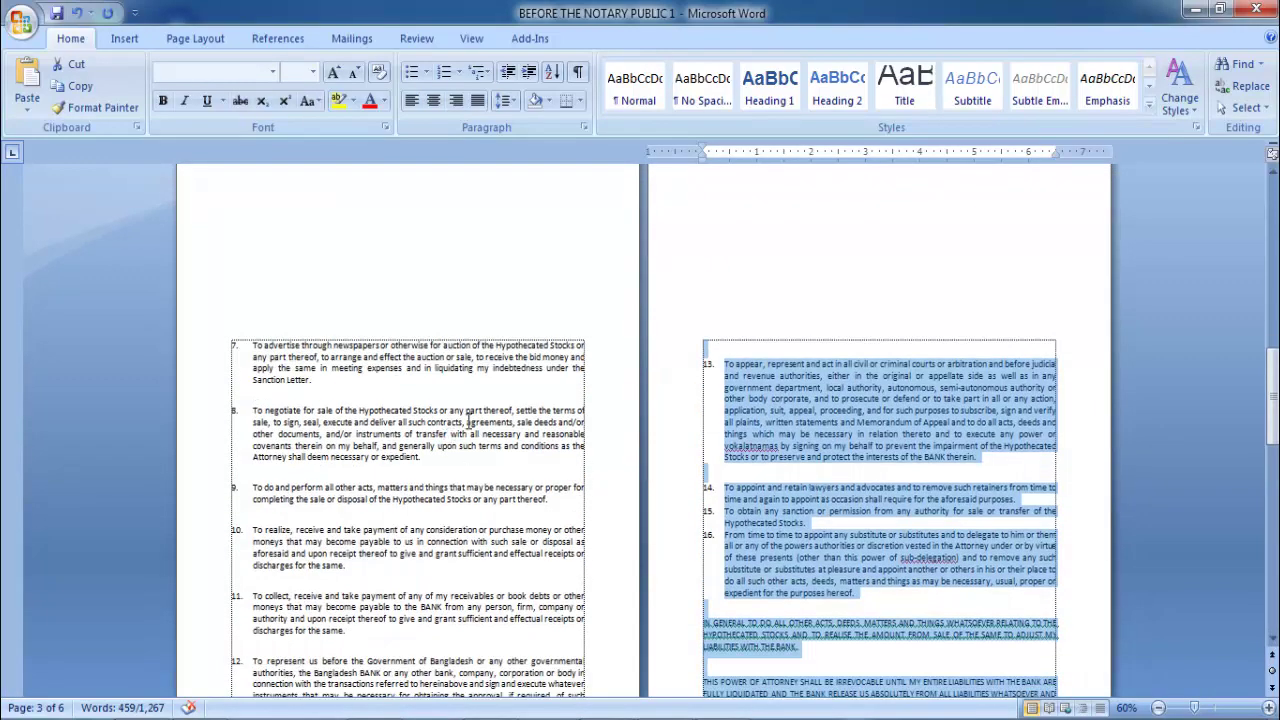
pyautogui.keyDown('ctrl'); pyautogui.scroll(1, 468, 421); pyautogui.keyUp('ctrl')
pyautogui.keyDown('ctrl'); pyautogui.scroll(1, 468, 421); pyautogui.keyUp('ctrl')
pyautogui.scroll(-5, 470, 420)
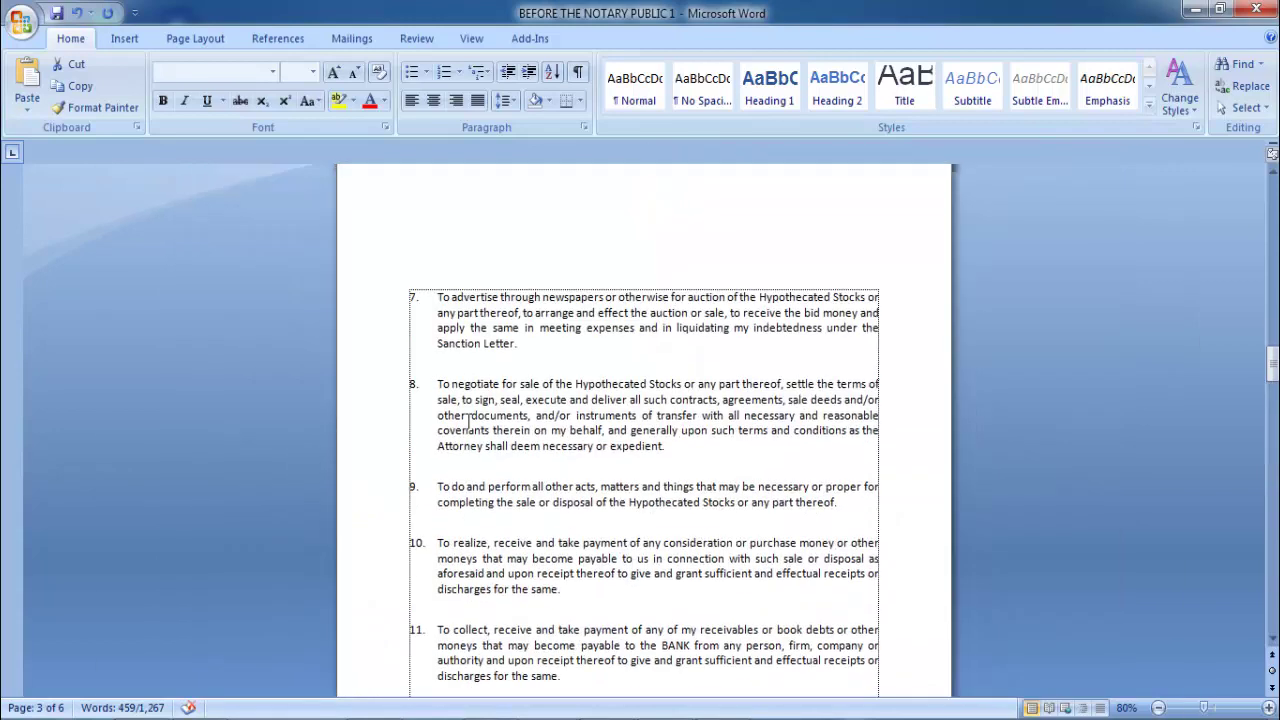
pyautogui.scroll(-10, 485, 417)
pyautogui.scroll(-5, 485, 420)
pyautogui.scroll(-3, 486, 423)
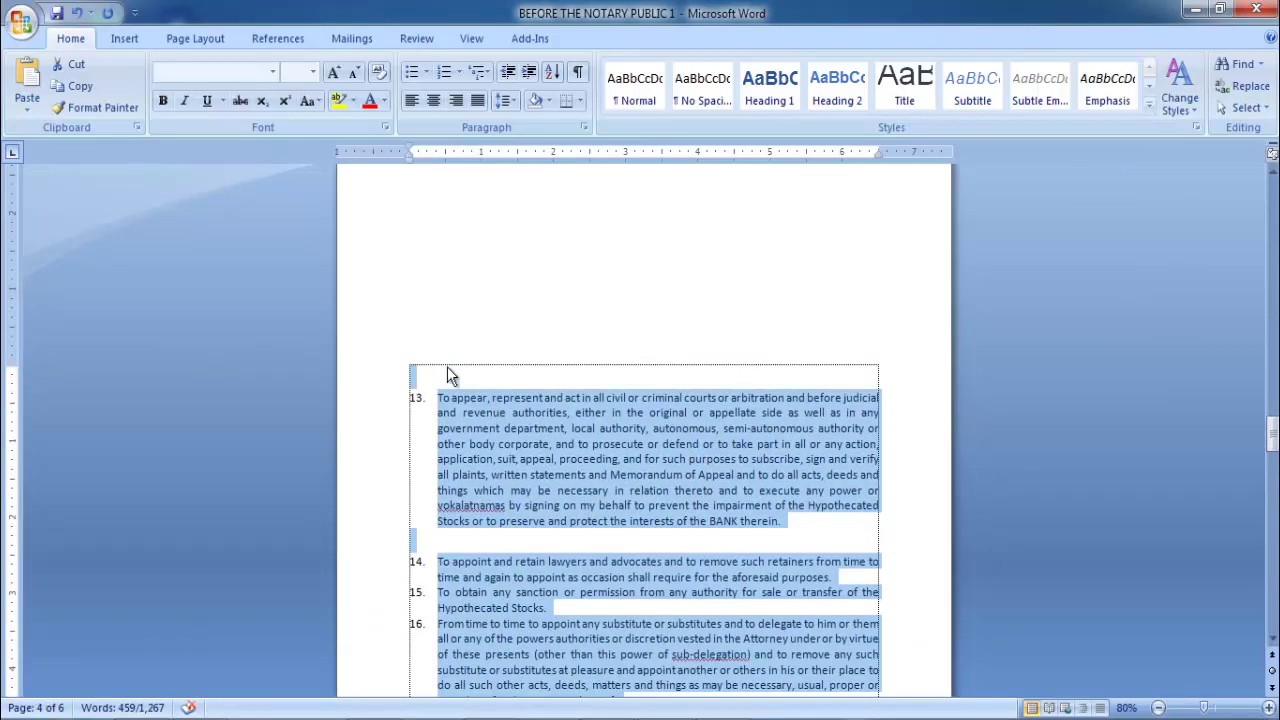
pyautogui.scroll(3, 447, 366)
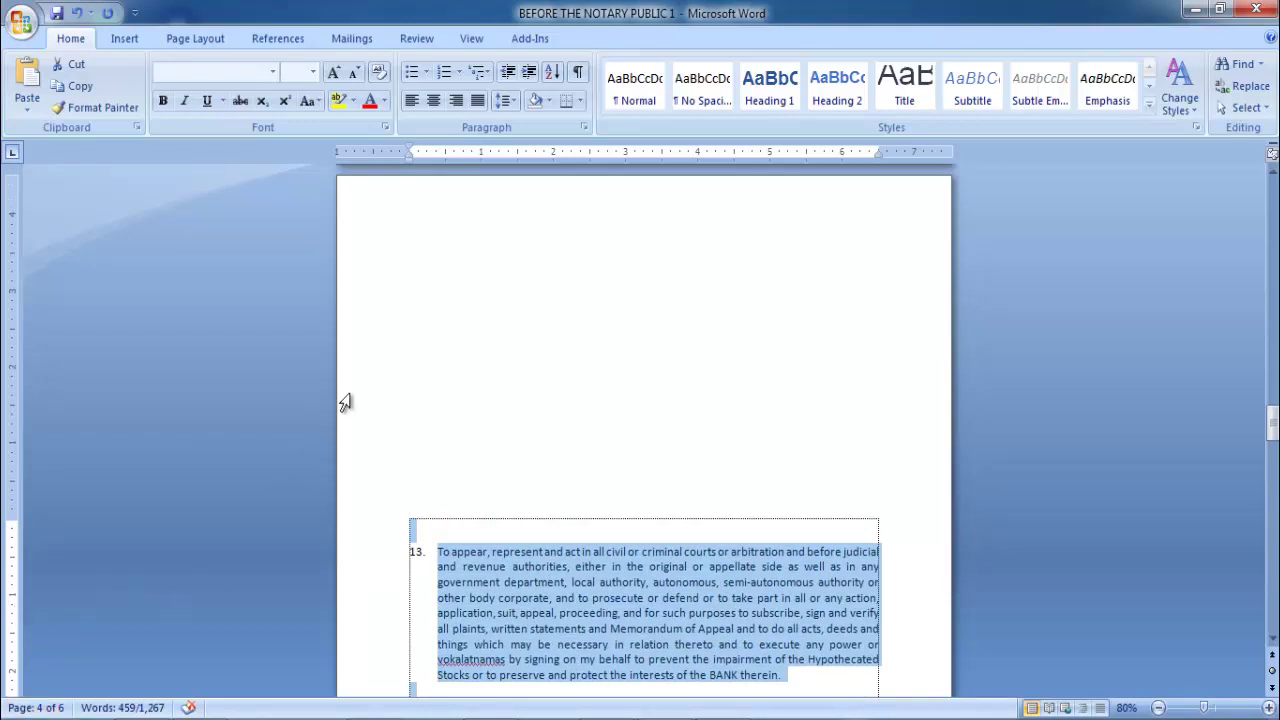
pyautogui.click(420, 530)
pyautogui.hotkey('ctrl', 'shift', 'End')
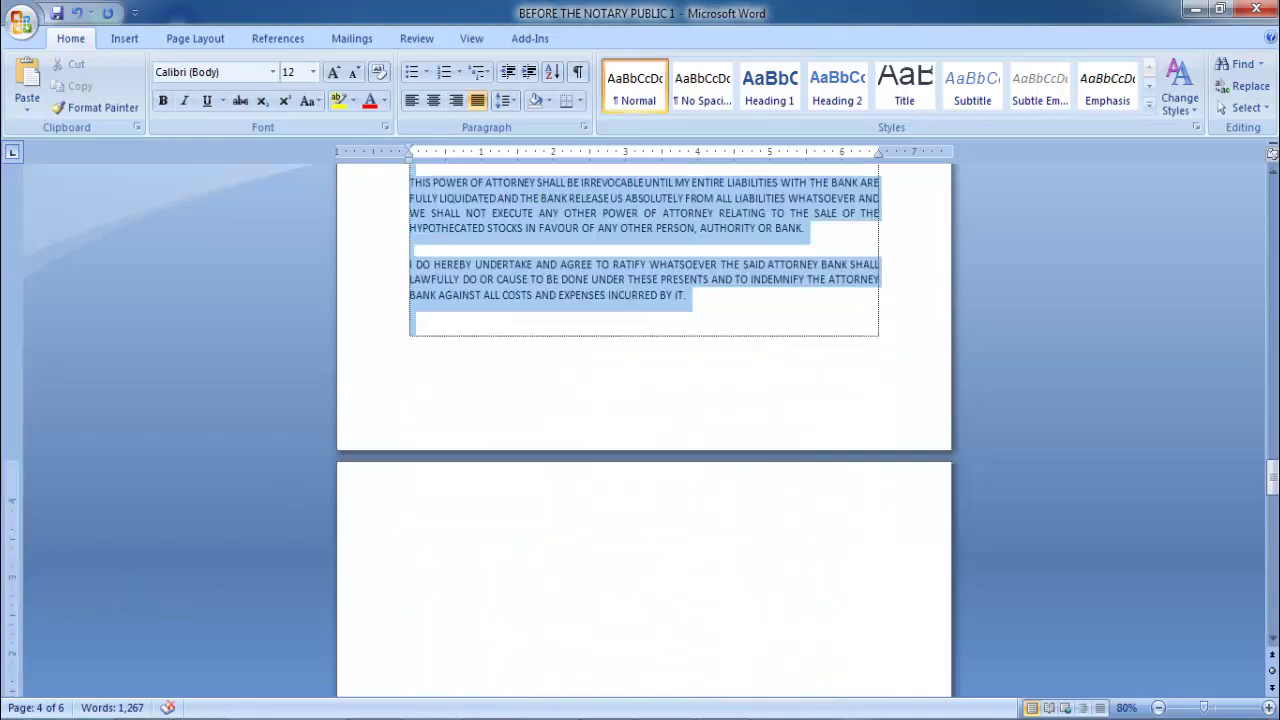
pyautogui.scroll(-15, 797, 189)
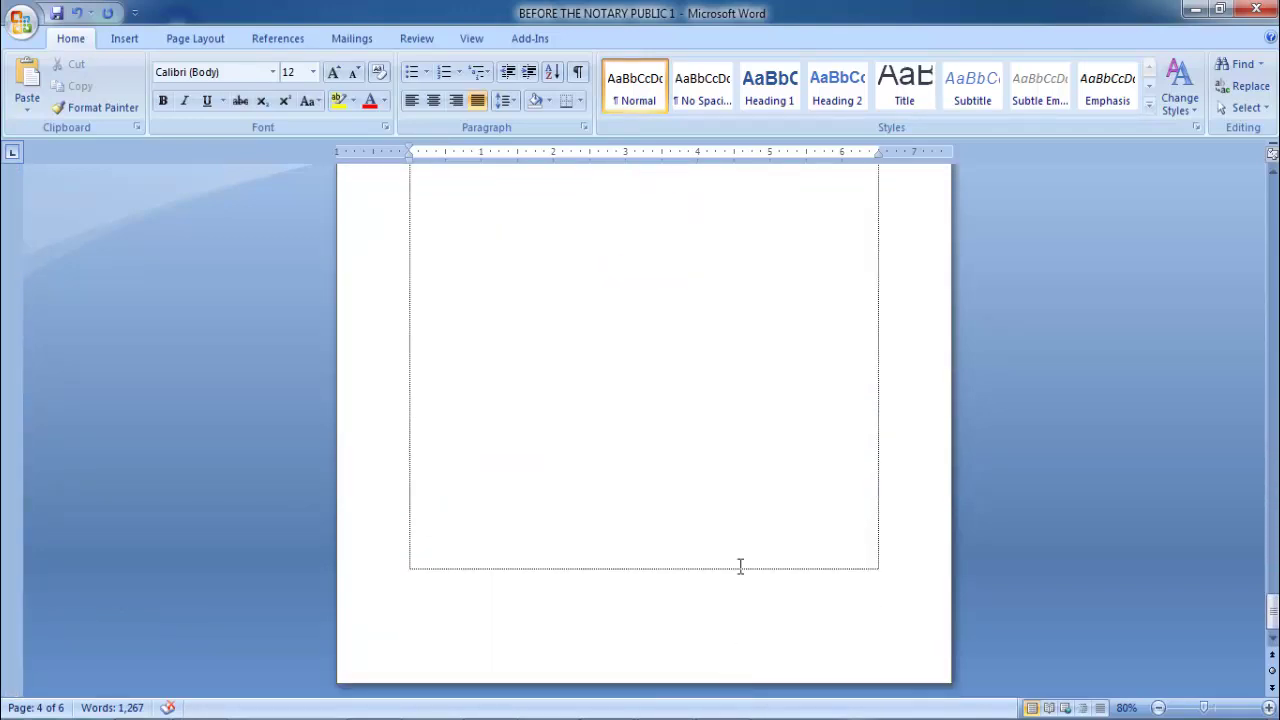
# Apply 1" top and bottom margins to the selected text only.
pyautogui.doubleClick(14, 451)
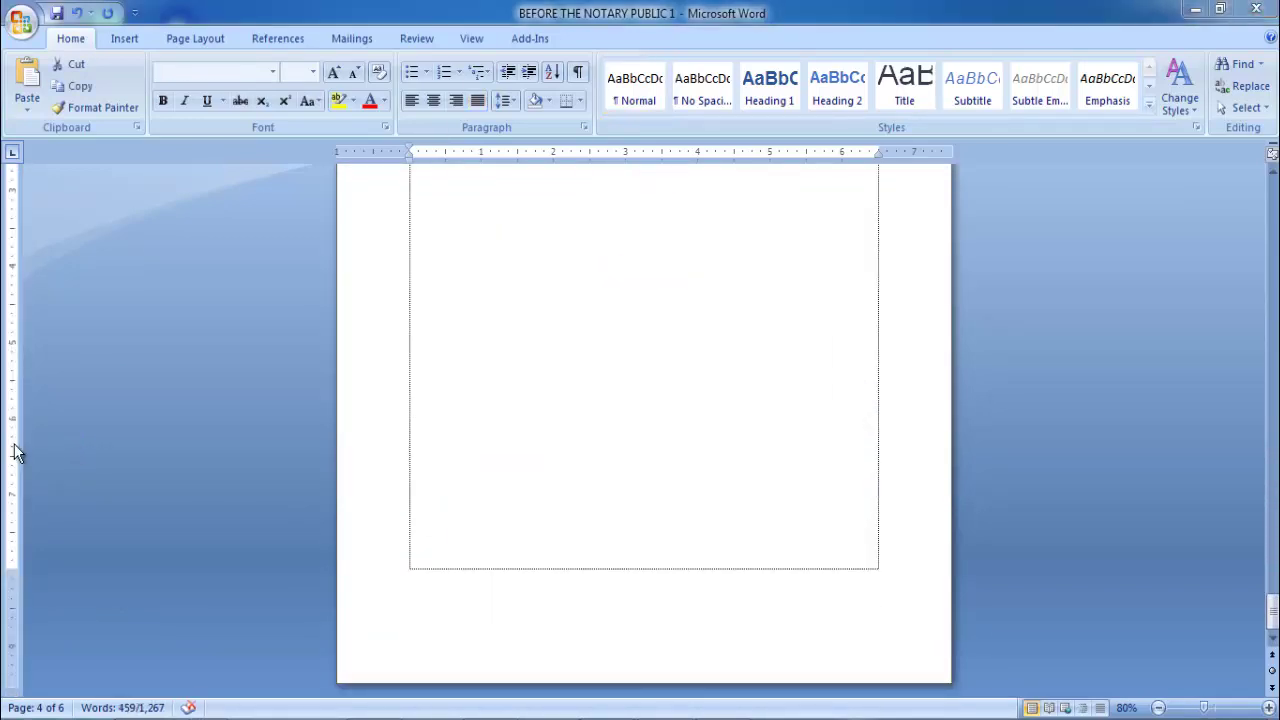
pyautogui.click(497, 125)
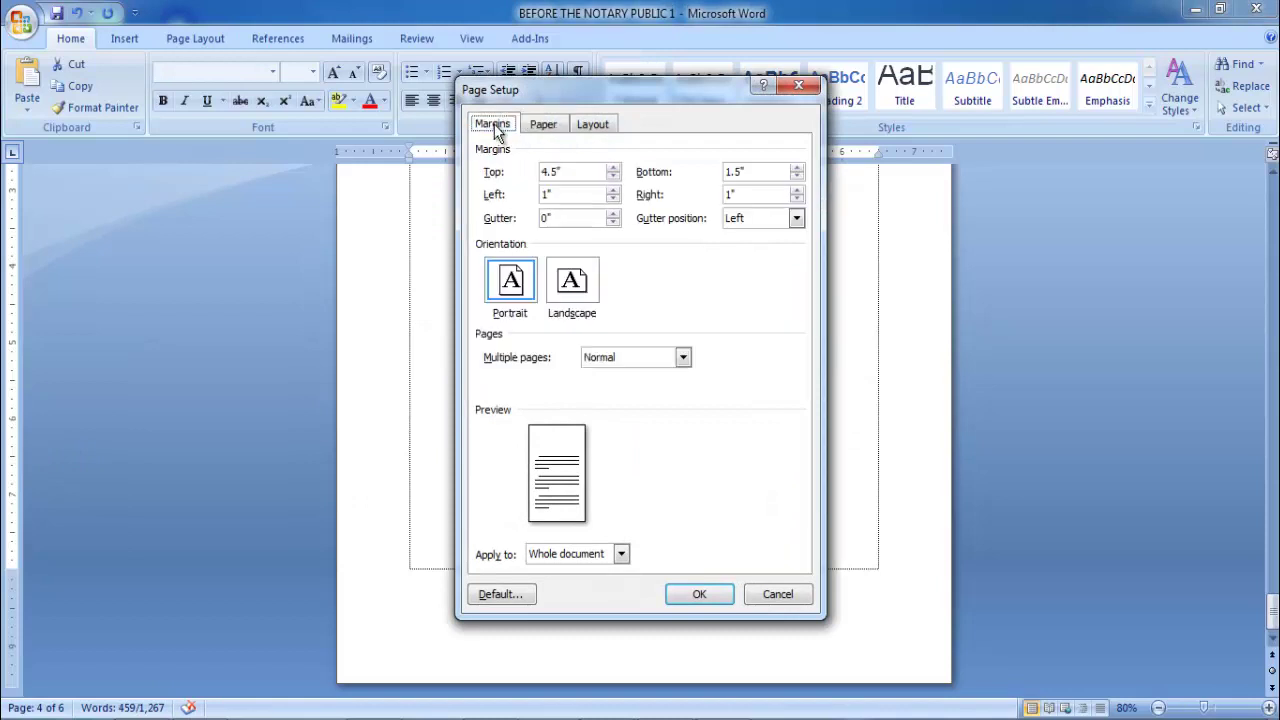
pyautogui.click(582, 558)
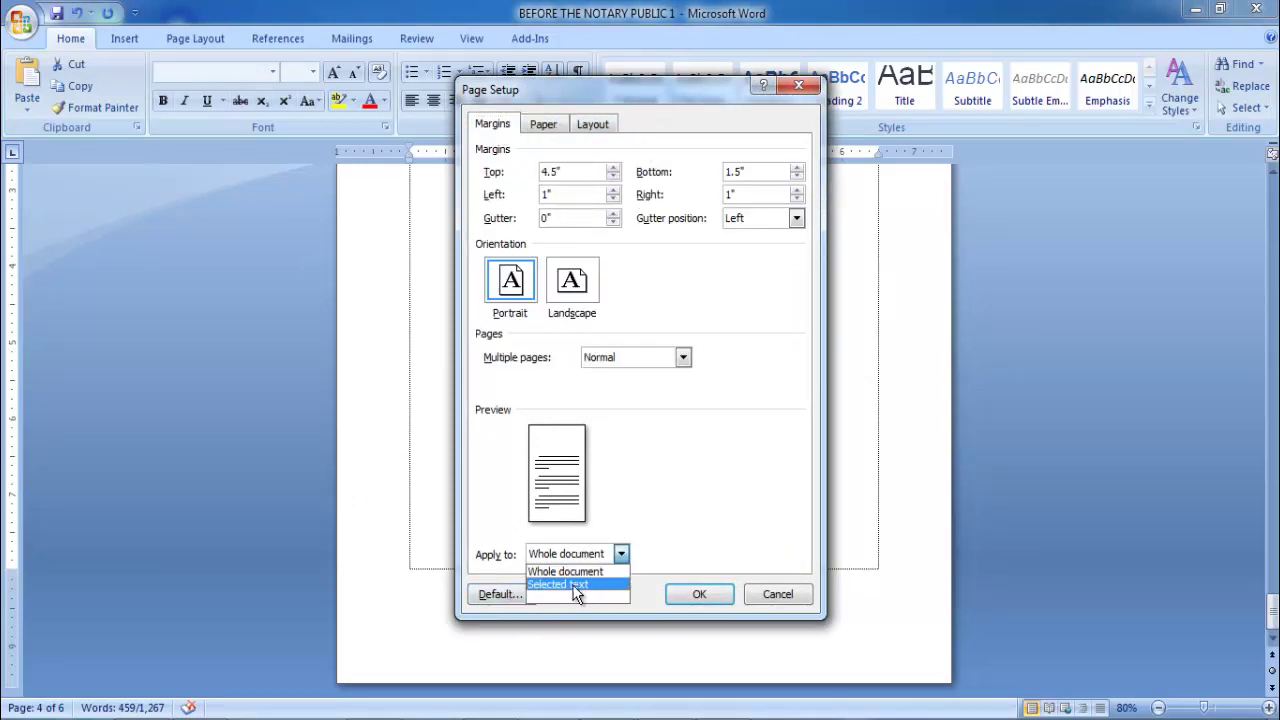
pyautogui.click(560, 585)
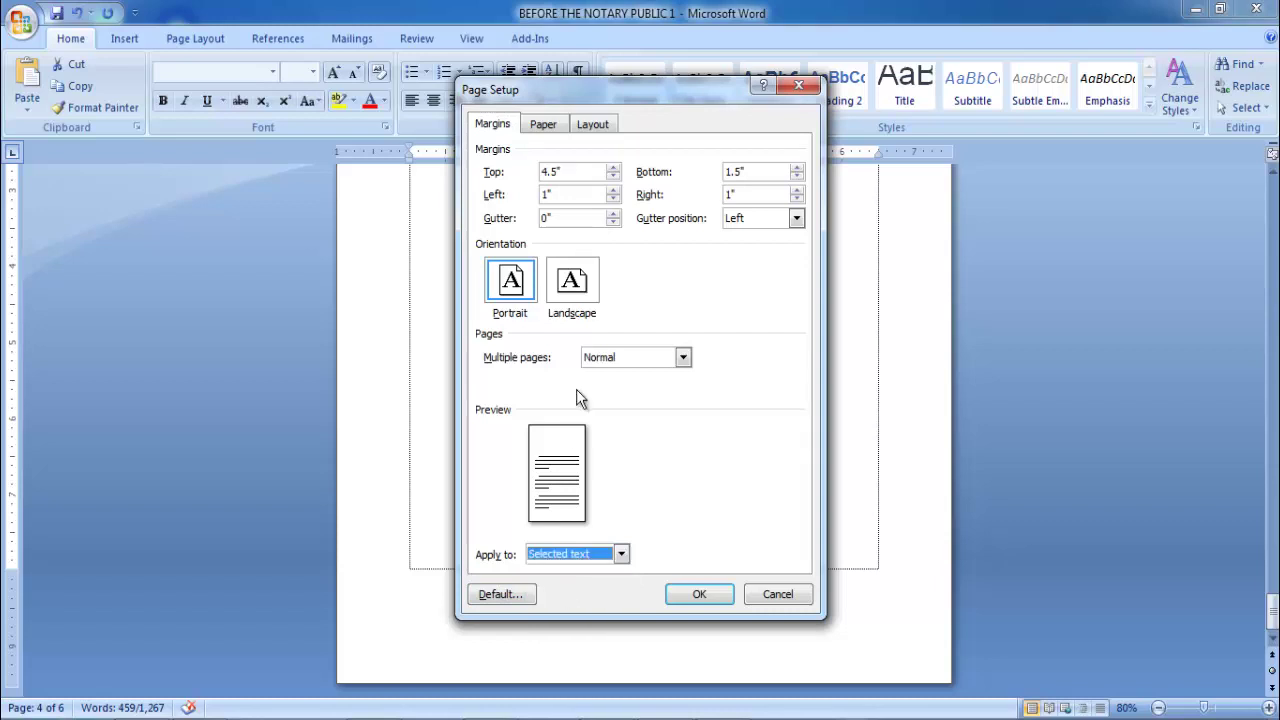
pyautogui.doubleClick(580, 172)
pyautogui.write('1')
pyautogui.doubleClick(743, 172)
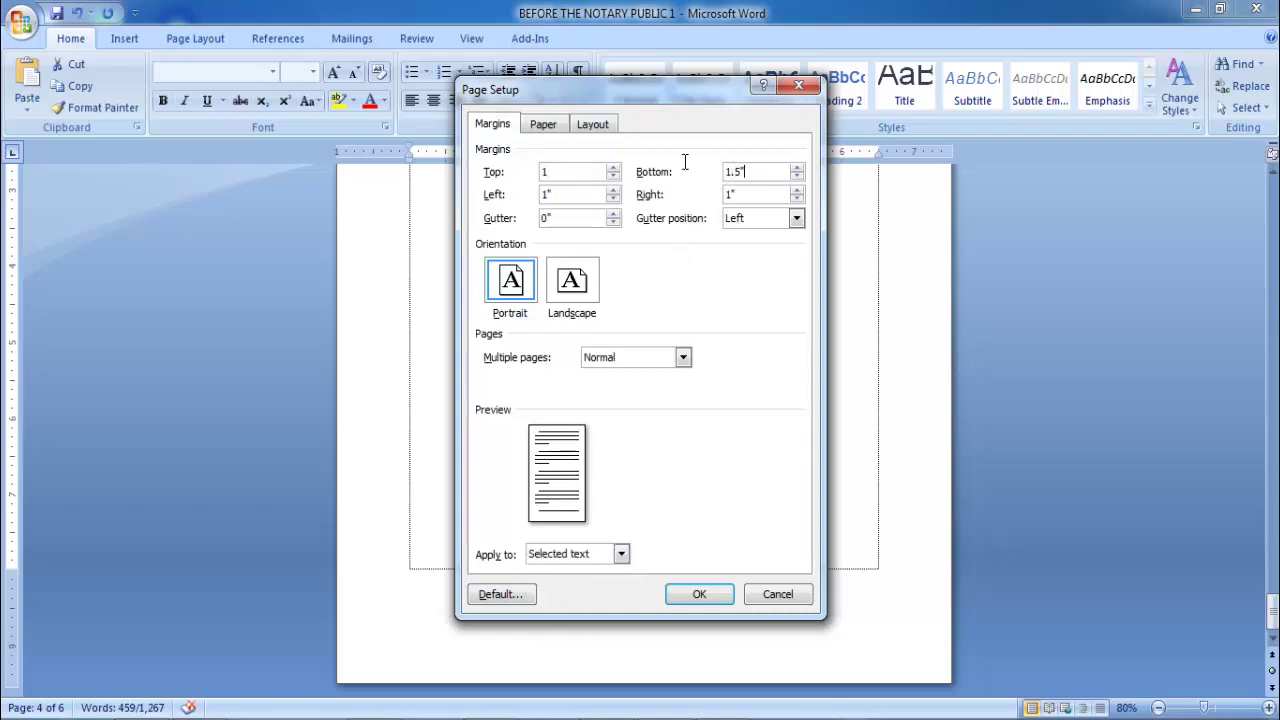
pyautogui.write('1')
pyautogui.click(707, 590)
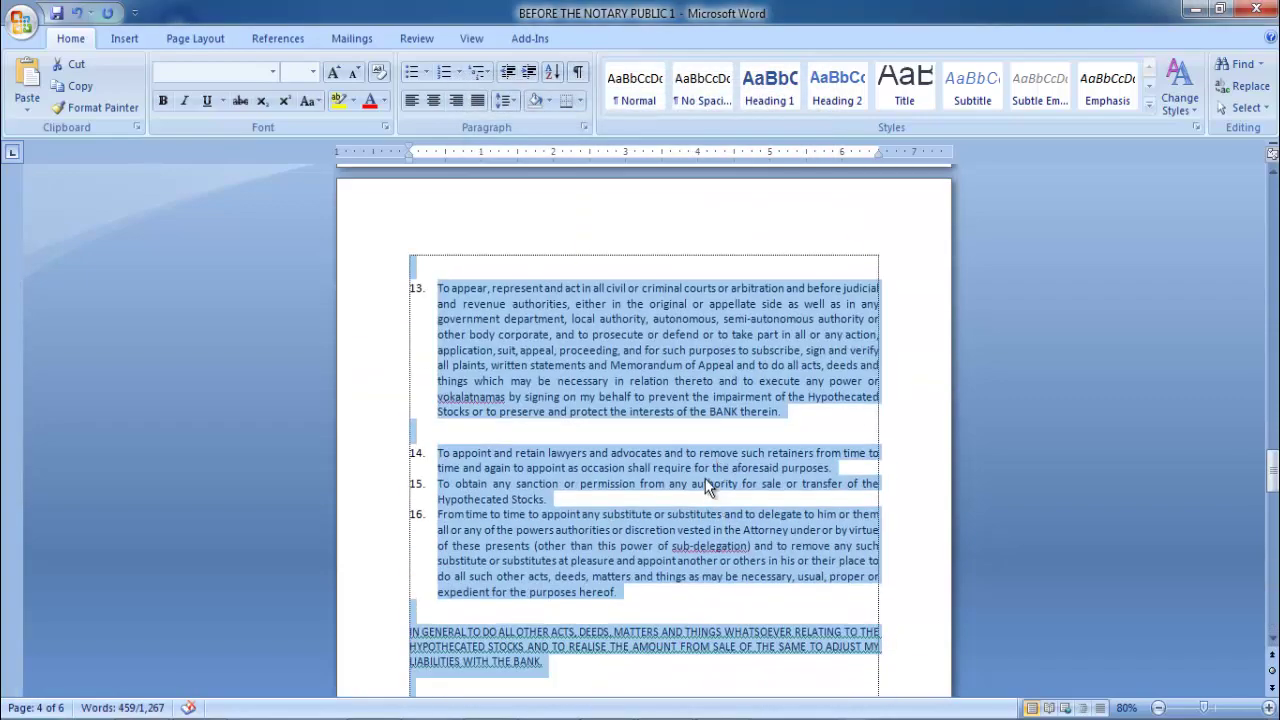
# Zoom out to 30% and compare deep-margin pages 1–3 against pages 4–5.
pyautogui.keyDown('ctrl'); pyautogui.scroll(-5, 705, 478); pyautogui.keyUp('ctrl')
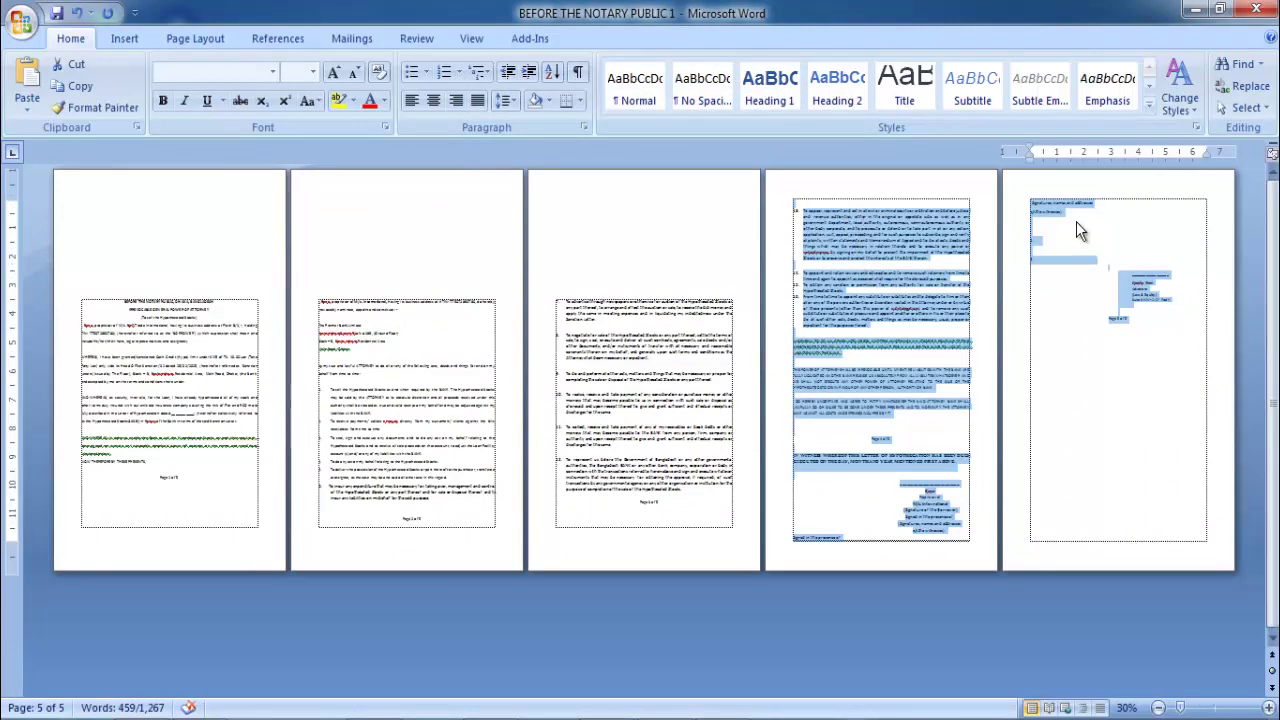
pyautogui.click(900, 378)
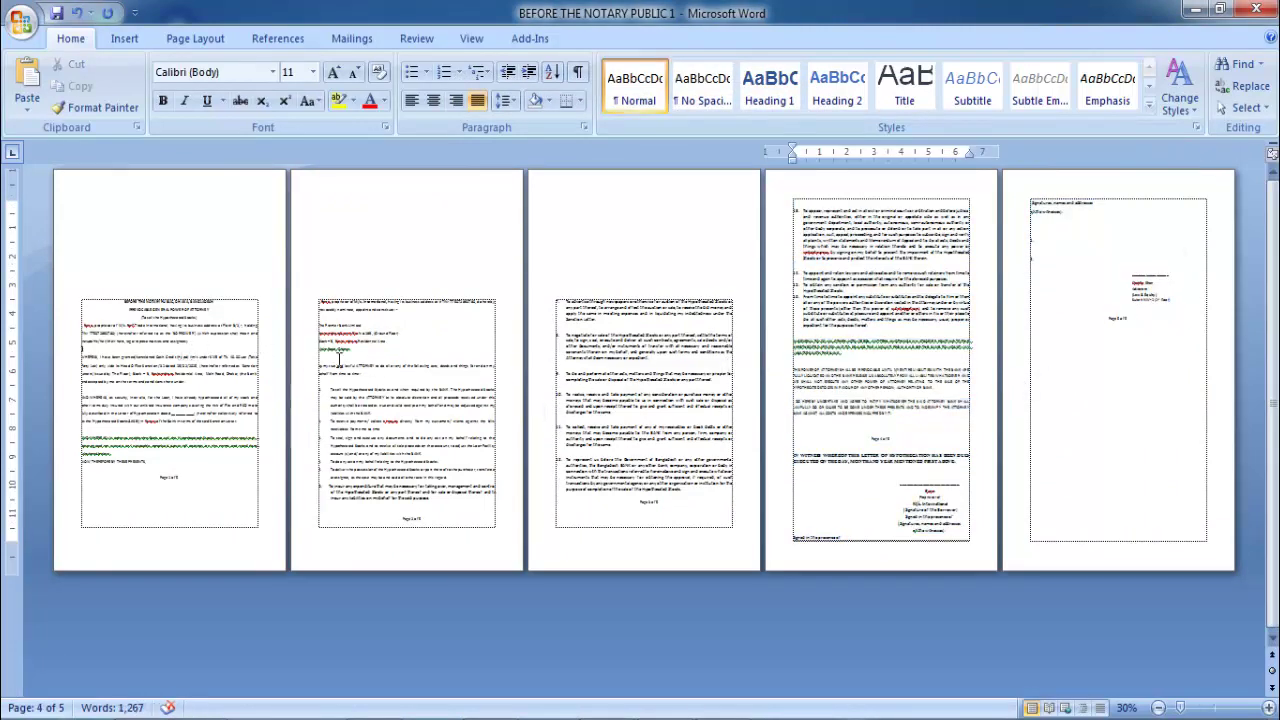
pyautogui.moveTo(340, 358); pyautogui.dragTo(294, 412)
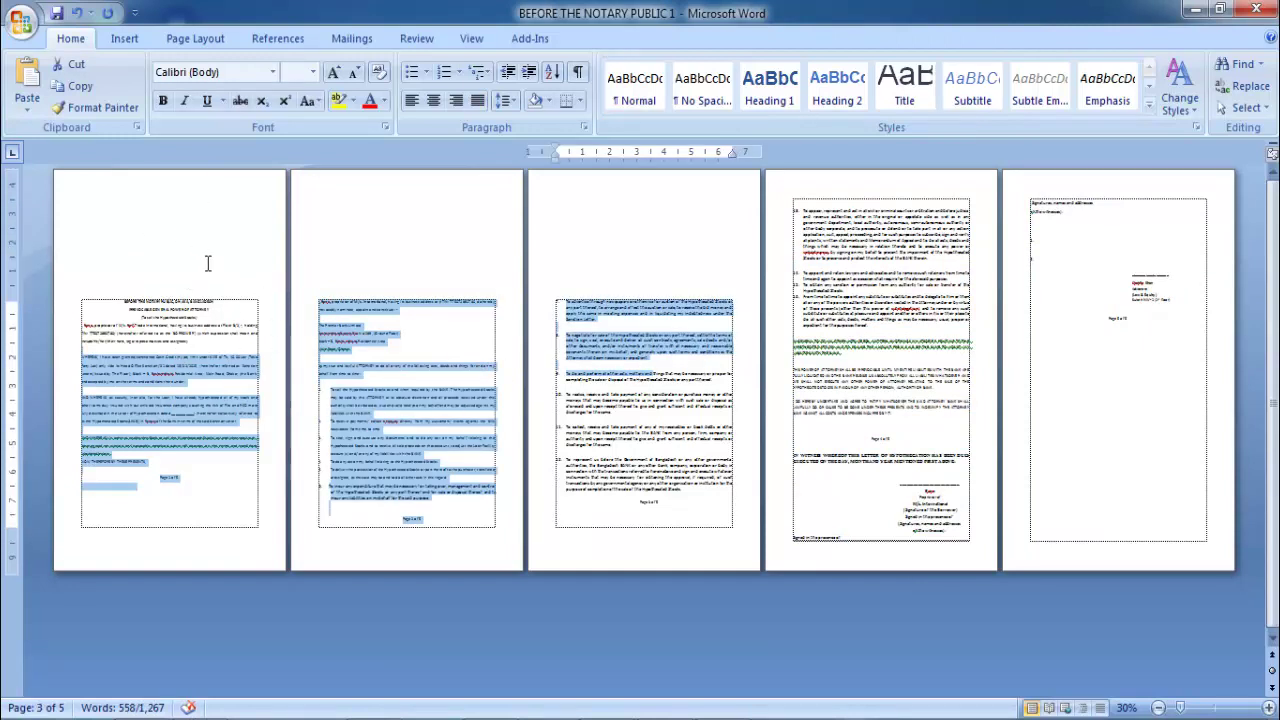
pyautogui.click(880, 232)
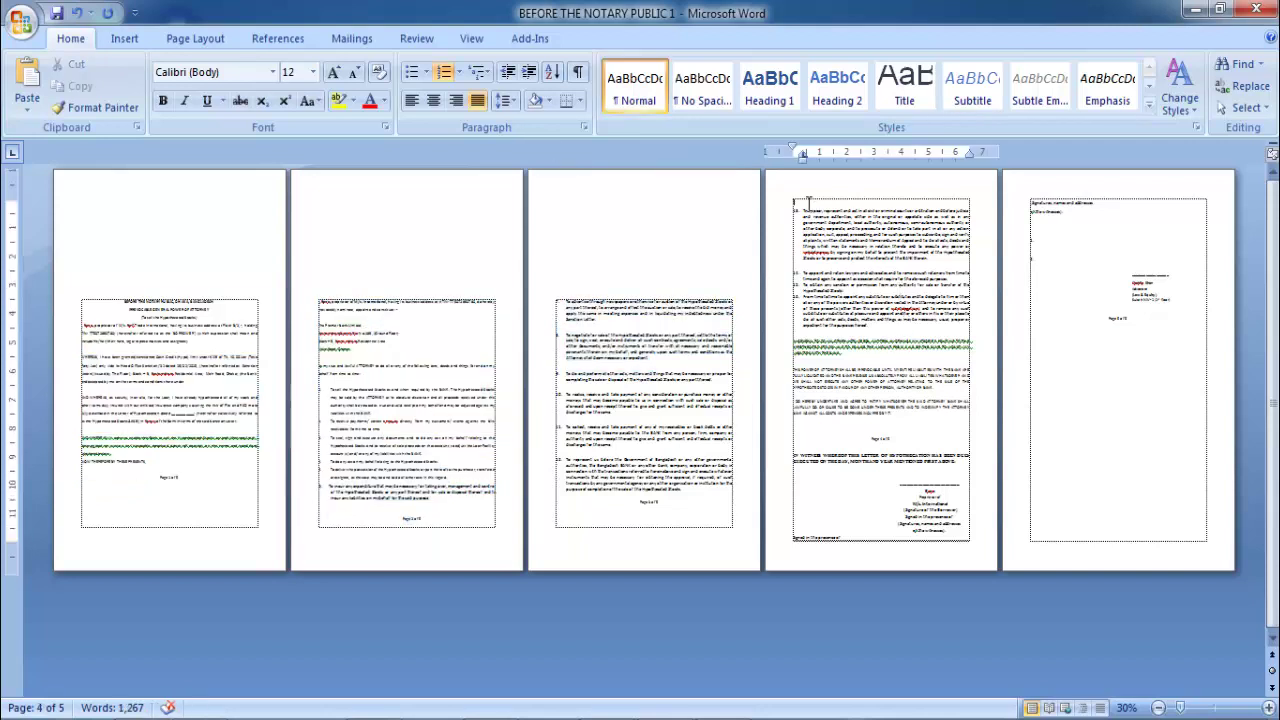
# Remove the extra line atop page 4, then check pages 2 through 5.
pyautogui.moveTo(808, 200); pyautogui.dragTo(928, 540)
pyautogui.click(897, 531)
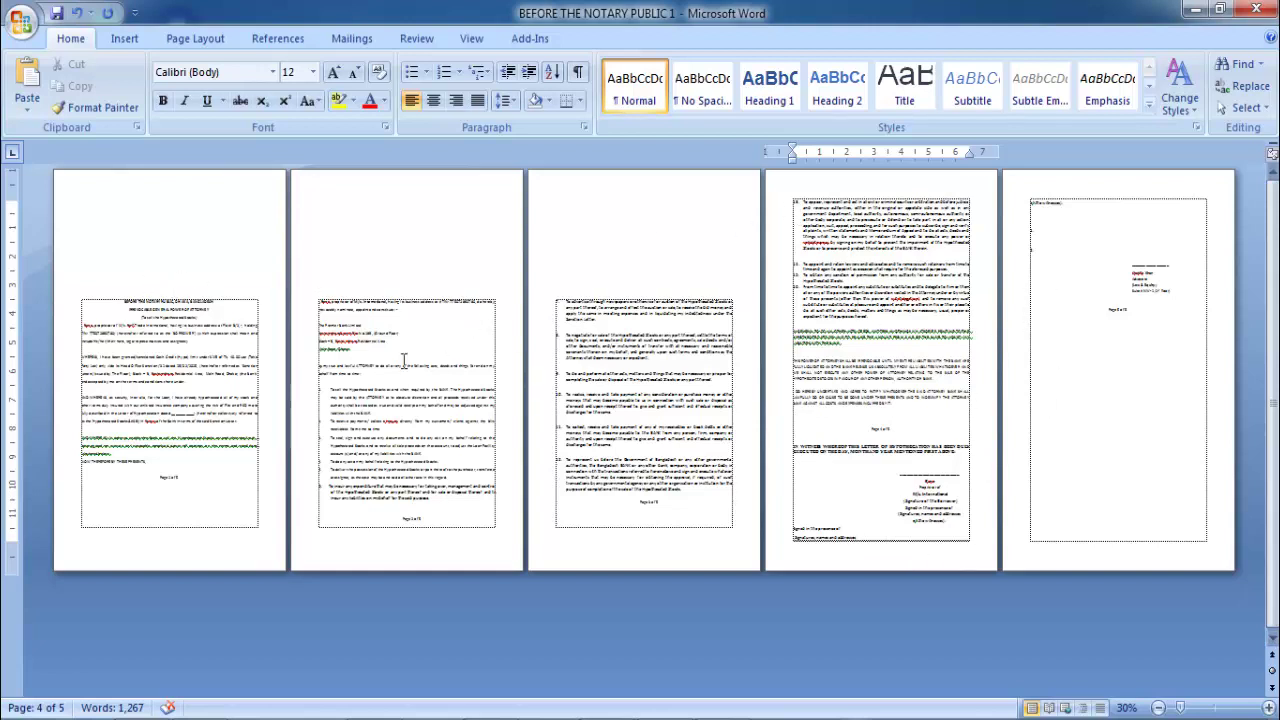
pyautogui.click(404, 360)
pyautogui.click(716, 398)
pyautogui.click(906, 370)
pyautogui.click(1127, 388)
# Step through pages 1–4 again, confirming deep top margins only on pages 1–3.
pyautogui.click(941, 319)
pyautogui.click(180, 355)
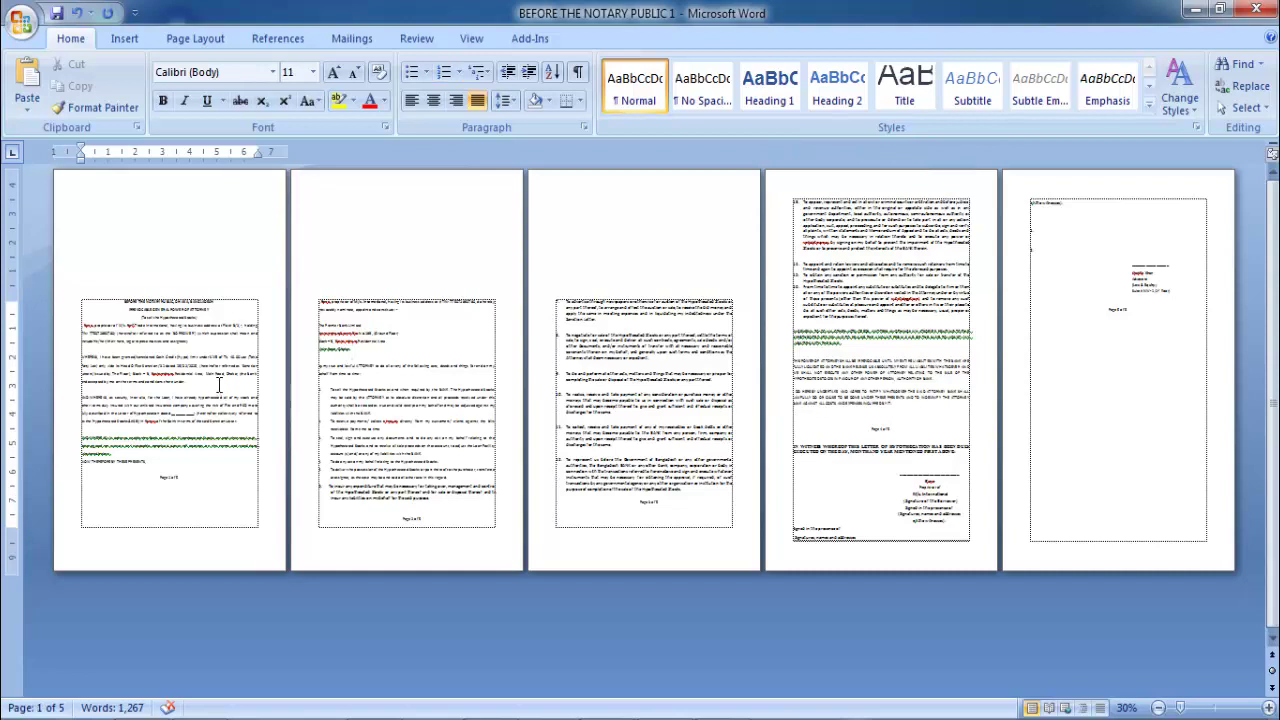
pyautogui.click(409, 431)
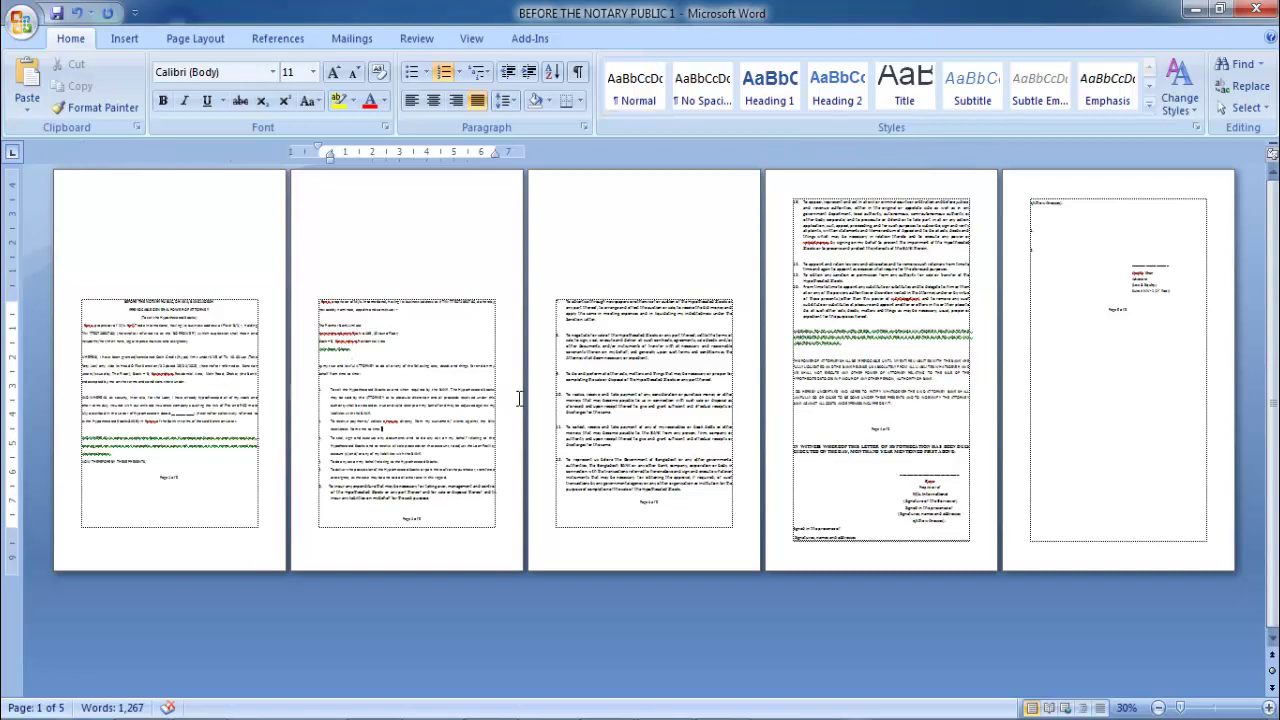
pyautogui.click(624, 402)
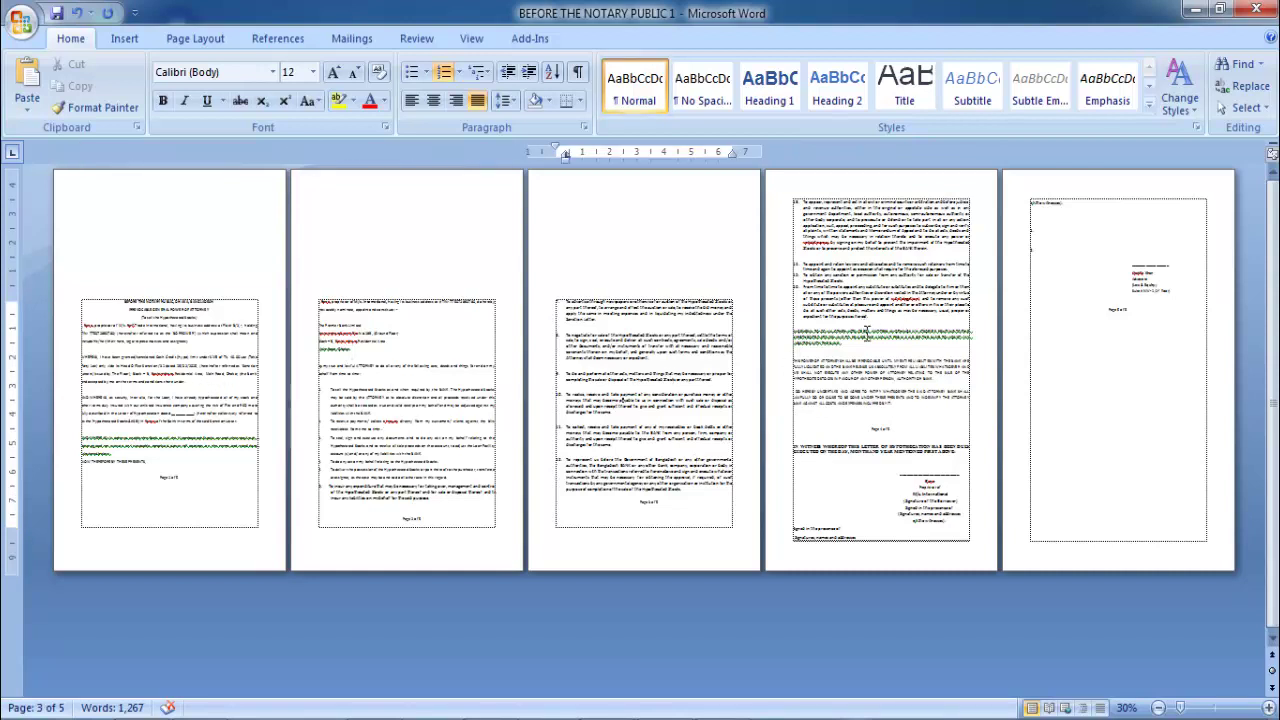
pyautogui.click(806, 208)
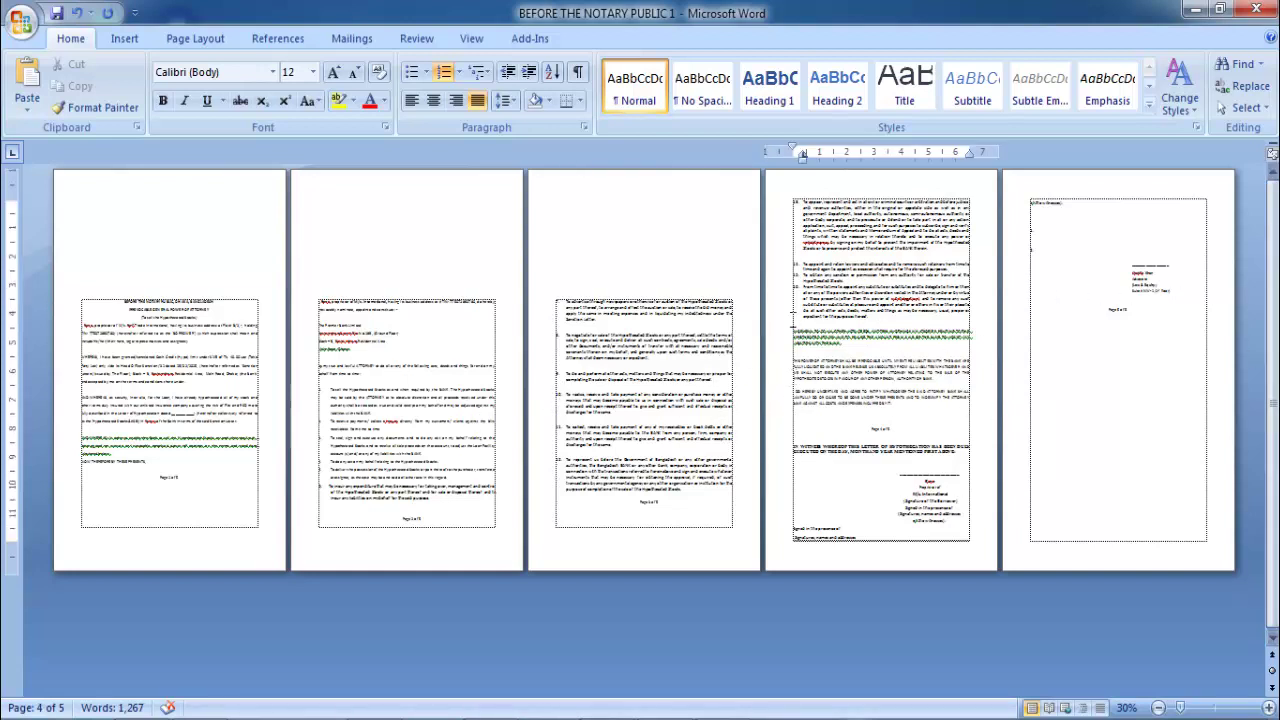
pyautogui.click(184, 362)
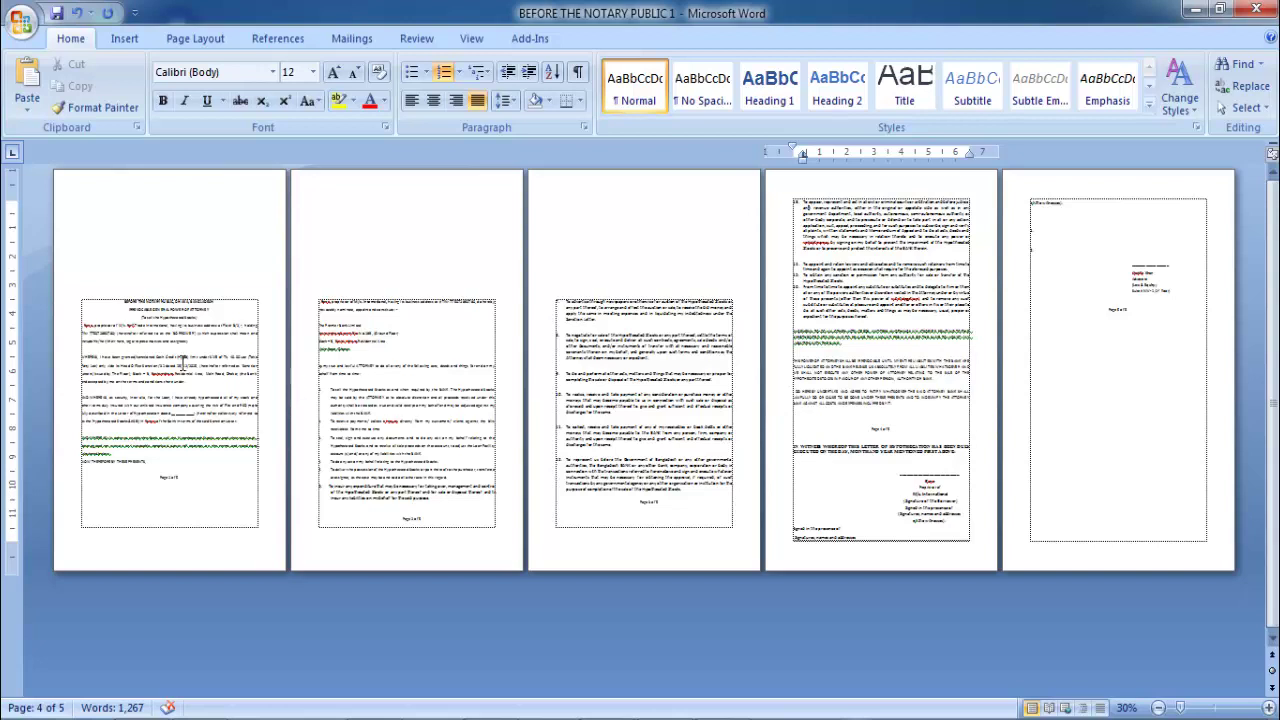